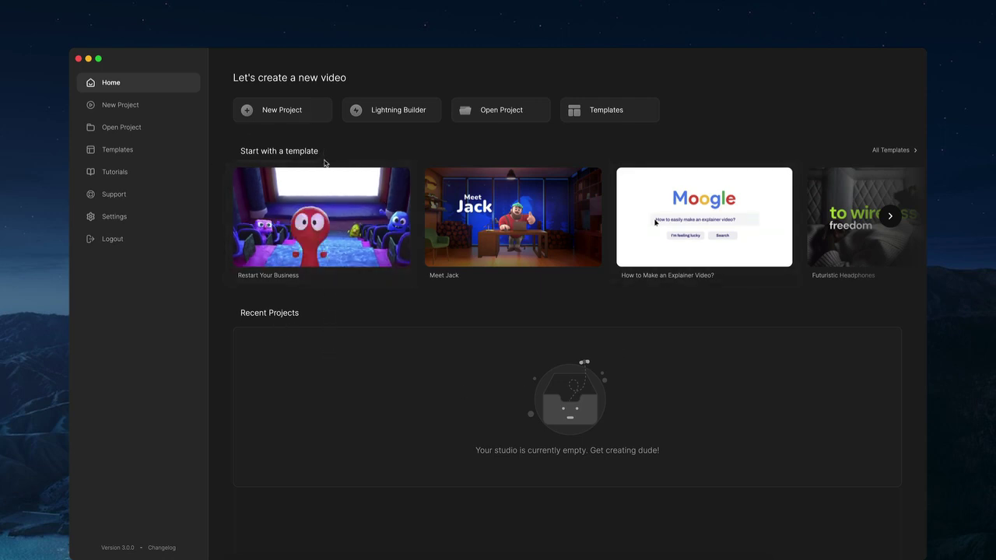
Advance the 'Start with a template' carousel two pages to New Season Collection and New Car Post
click(890, 217)
click(890, 216)
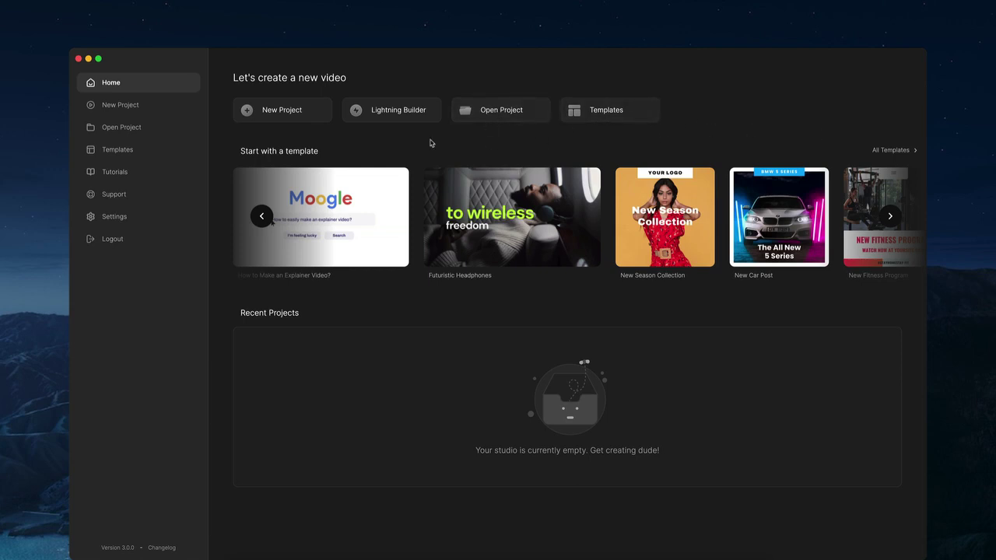
Open Settings and scroll through installations, disk space, scrollbars and migration options
click(174, 223)
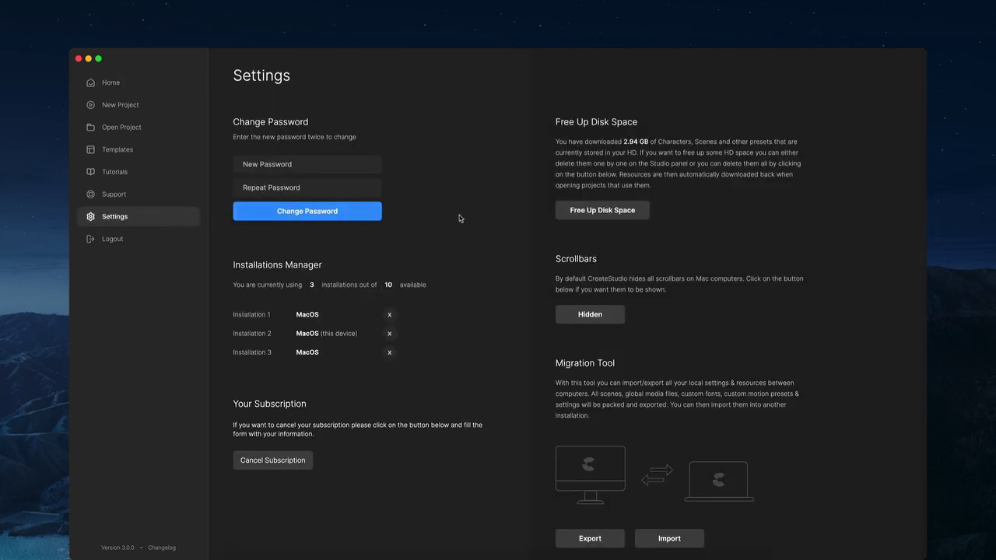
scroll(525, 231, down, 2)
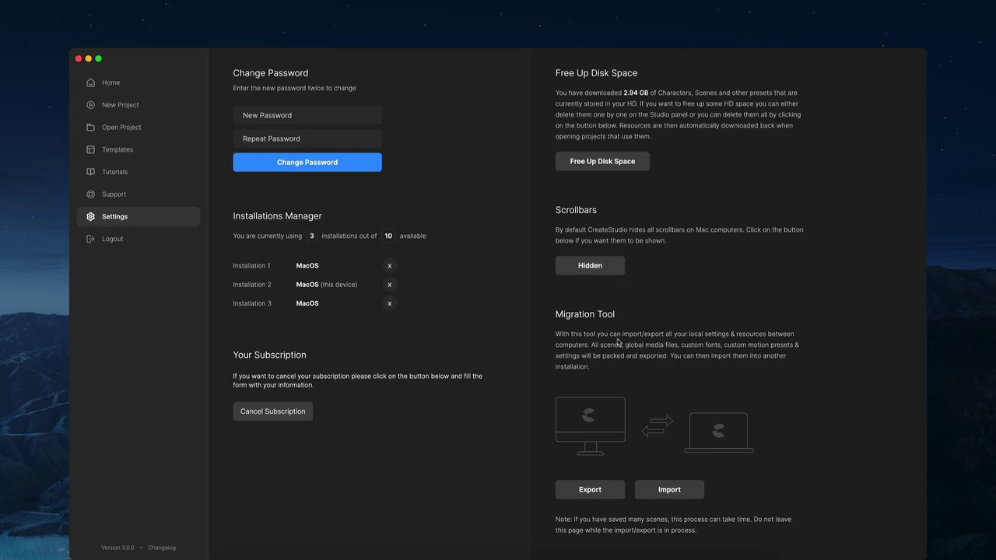
scroll(619, 340, up, 2)
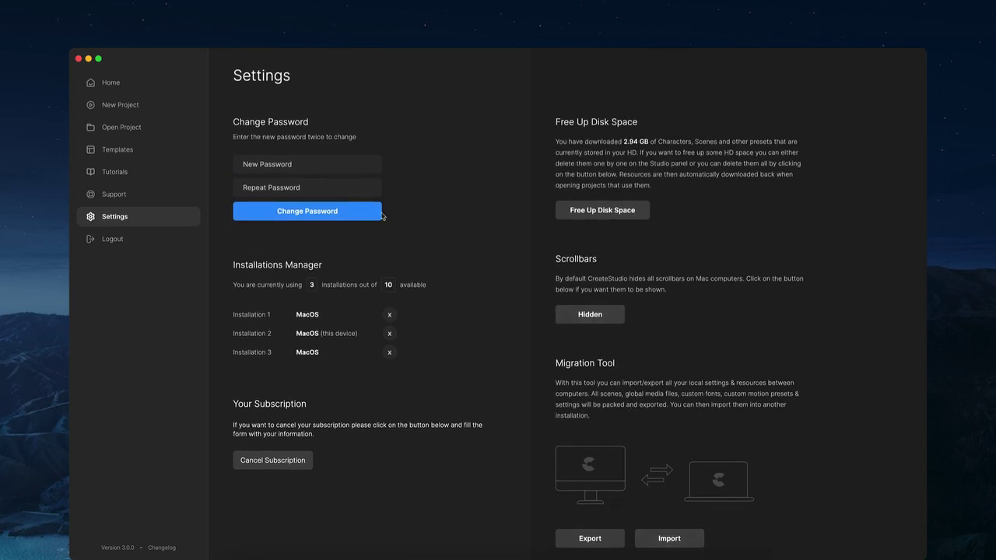
Browse the template gallery and show all Promotional templates
click(121, 151)
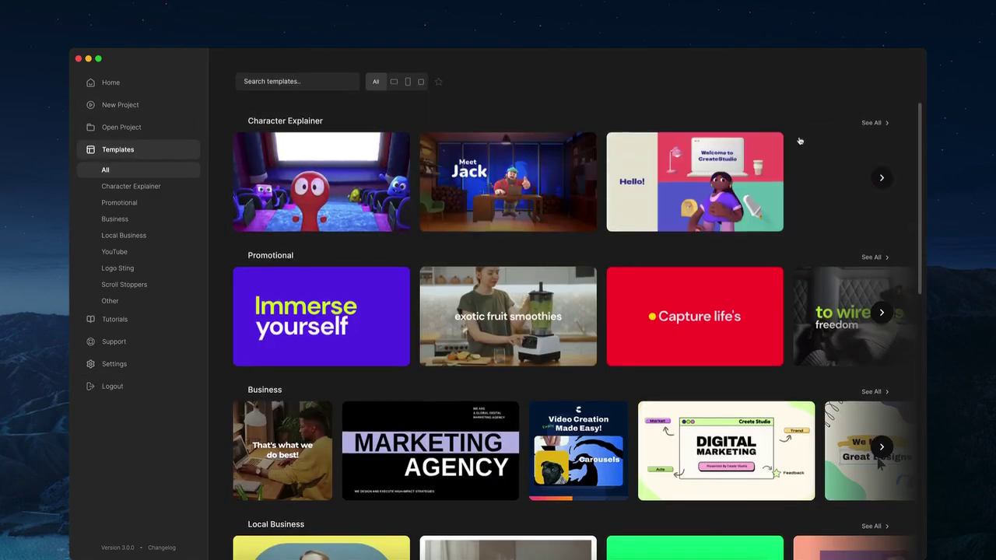
scroll(811, 134, down, 3)
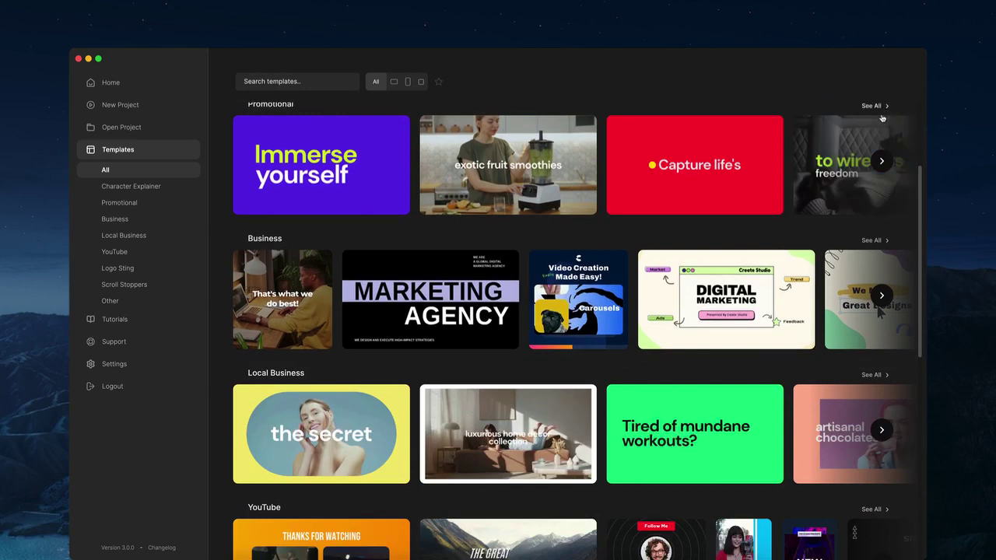
click(881, 161)
click(871, 106)
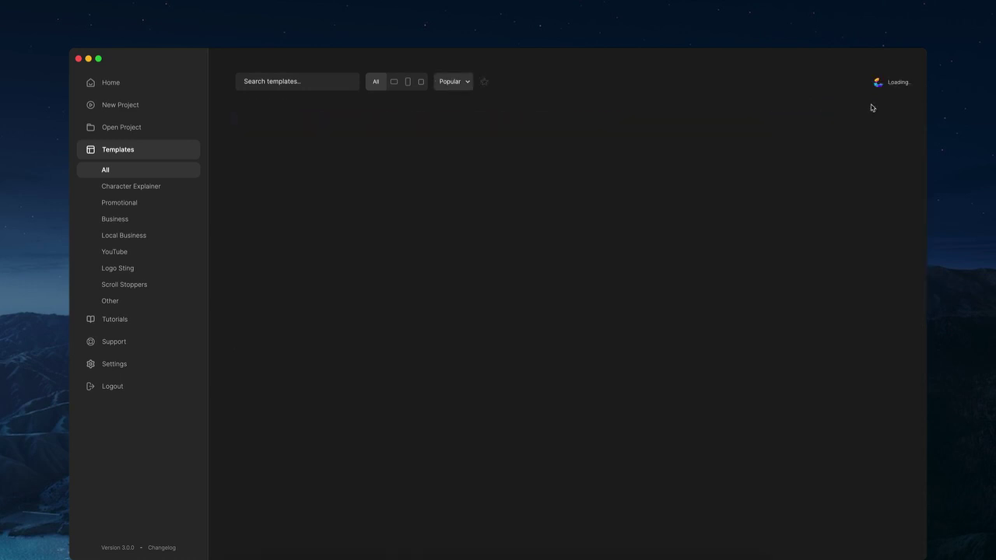
scroll(424, 205, down, 2)
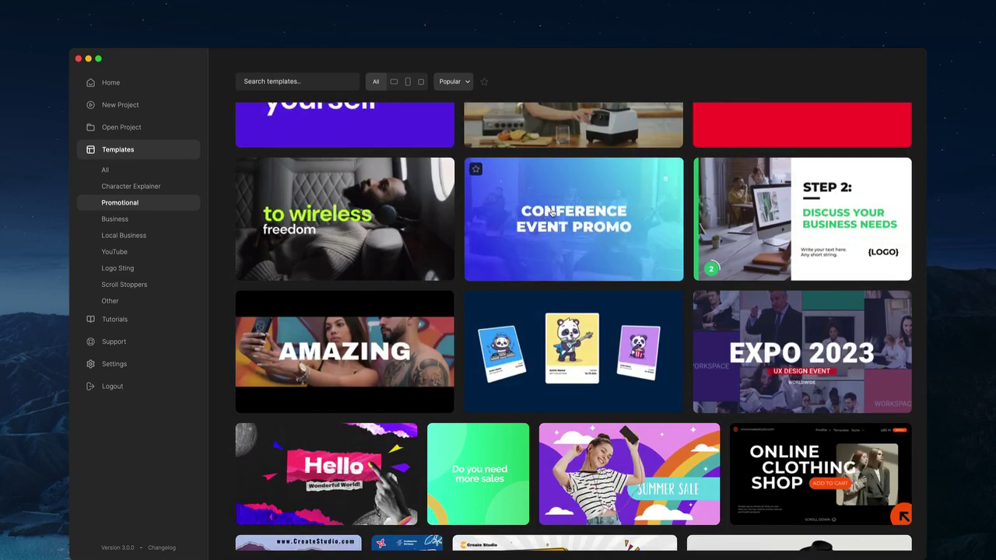
Preview Futuristic Headphones in square and vertical formats, then start a new blank project
click(345, 213)
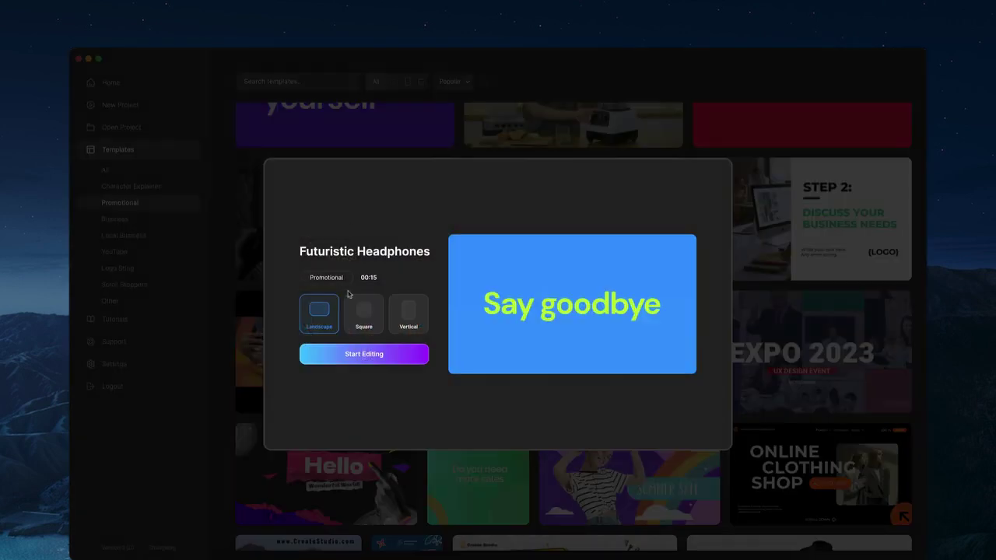
click(360, 311)
click(409, 315)
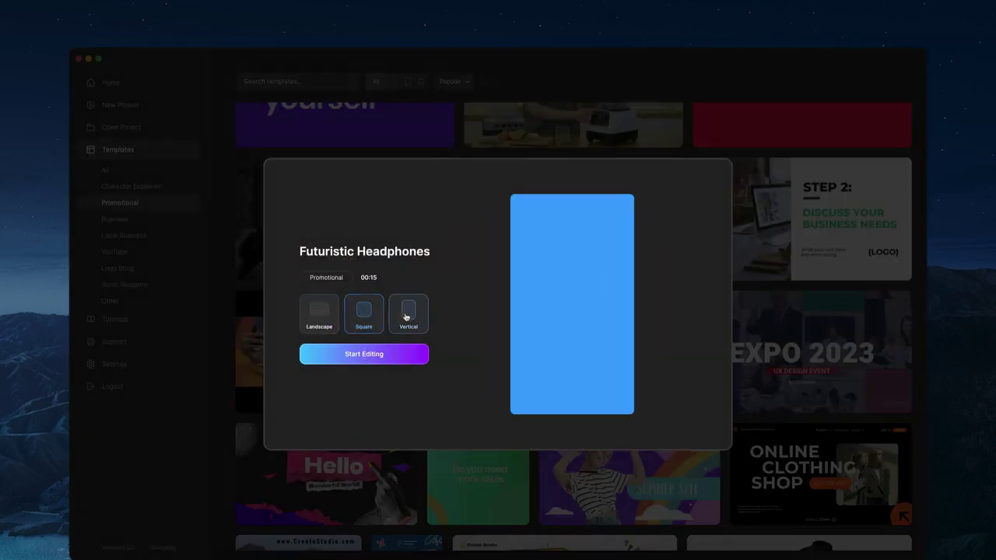
click(237, 259)
scroll(233, 234, up, 2)
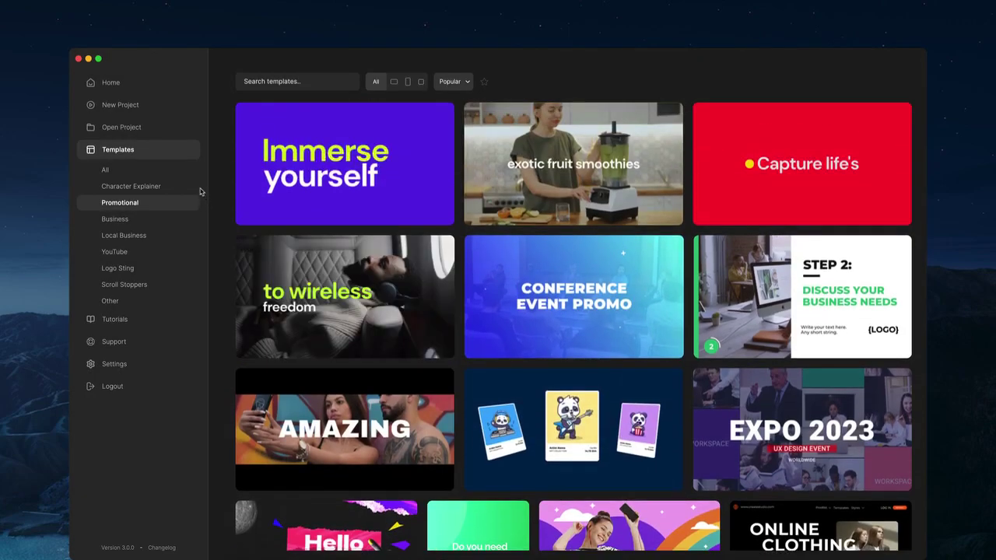
click(155, 112)
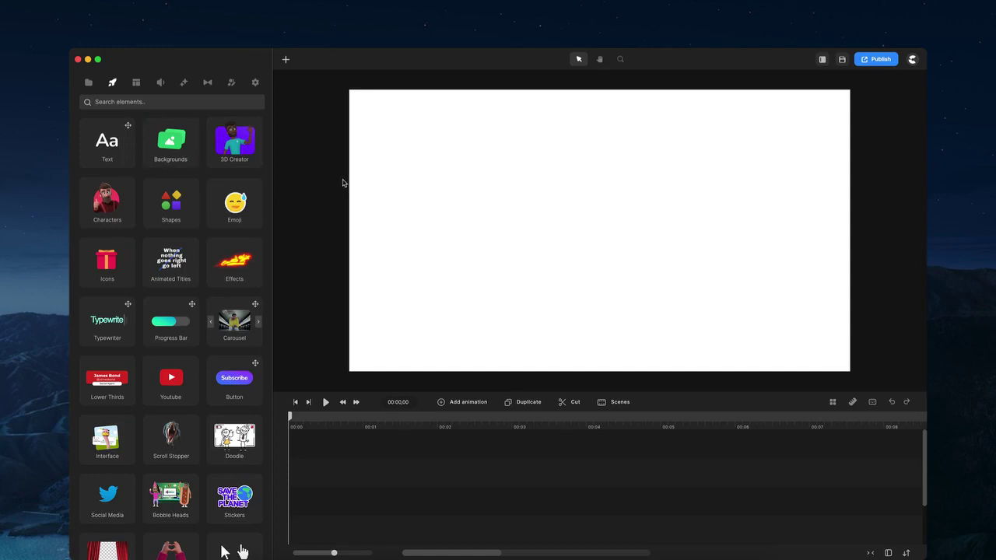
Switch the interface to the Left & Right Panels layout with a full-width timeline
click(822, 60)
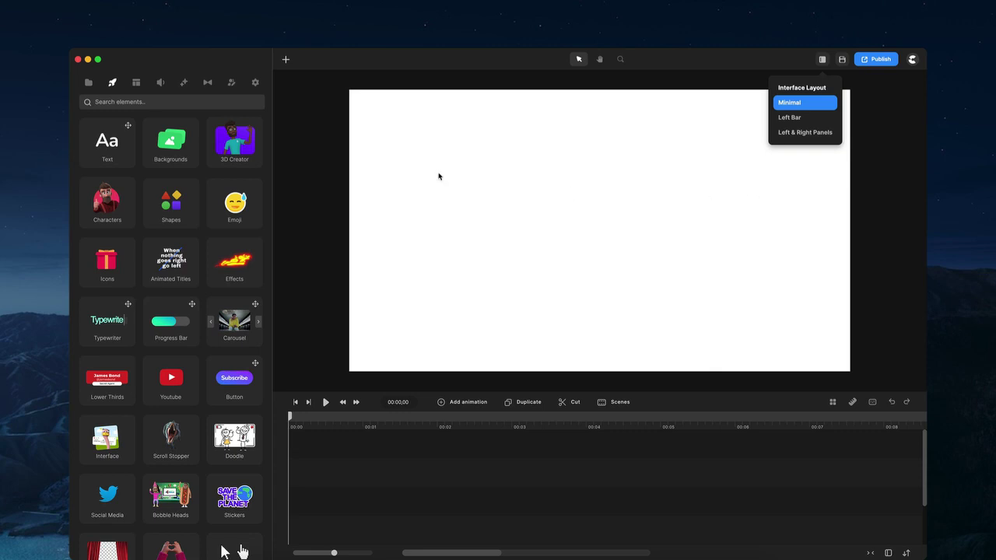
click(790, 117)
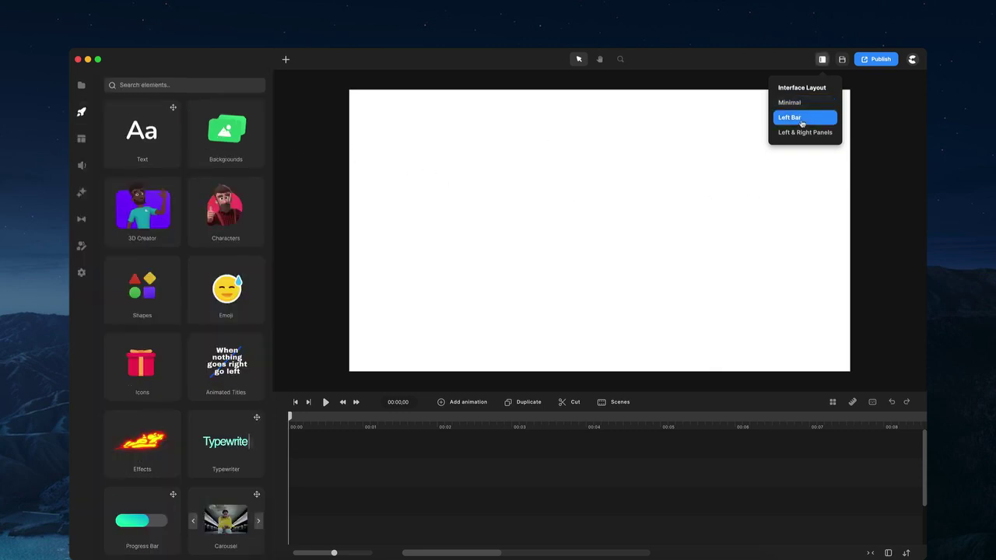
click(802, 133)
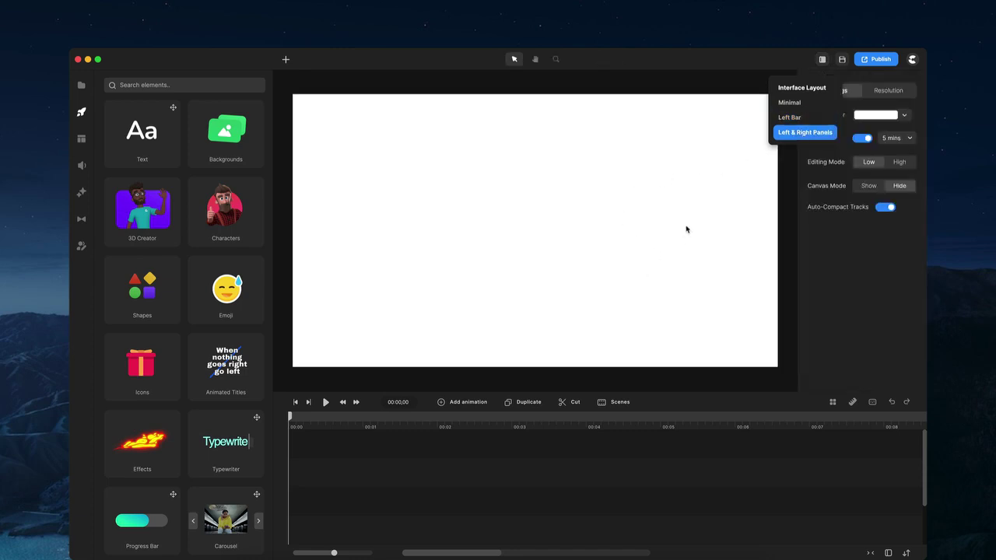
click(889, 554)
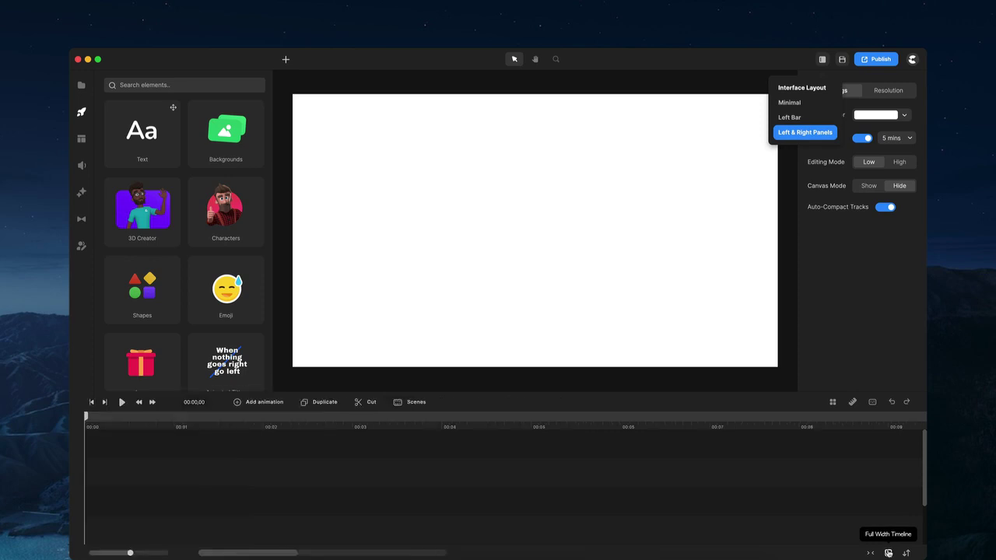
click(698, 199)
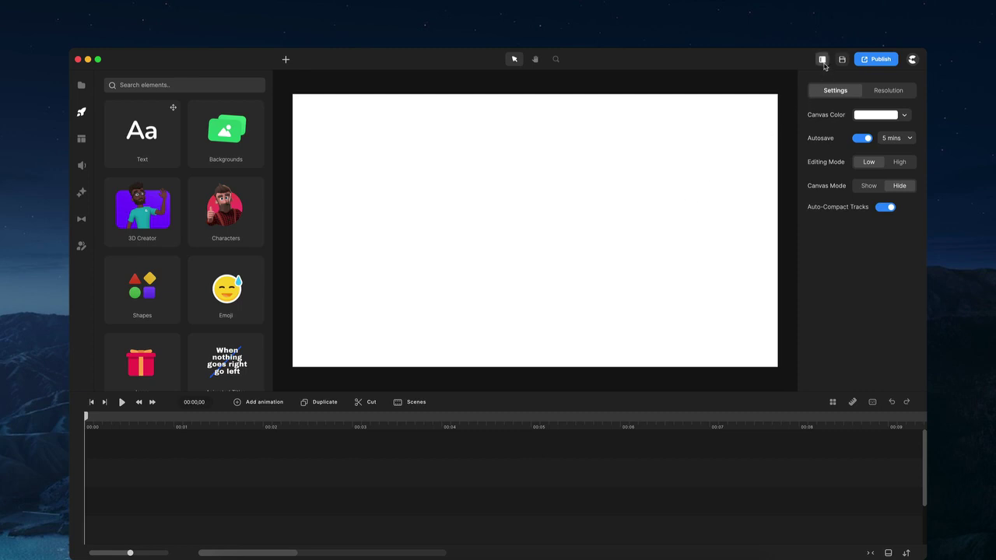
Switch to the Minimal layout without full-width timeline and widen the elements panel to three columns
mouse_move(797, 131)
mouse_down()
mouse_move(562, 145)
mouse_move(811, 139)
mouse_up()
drag(273, 136, 250, 146)
click(822, 59)
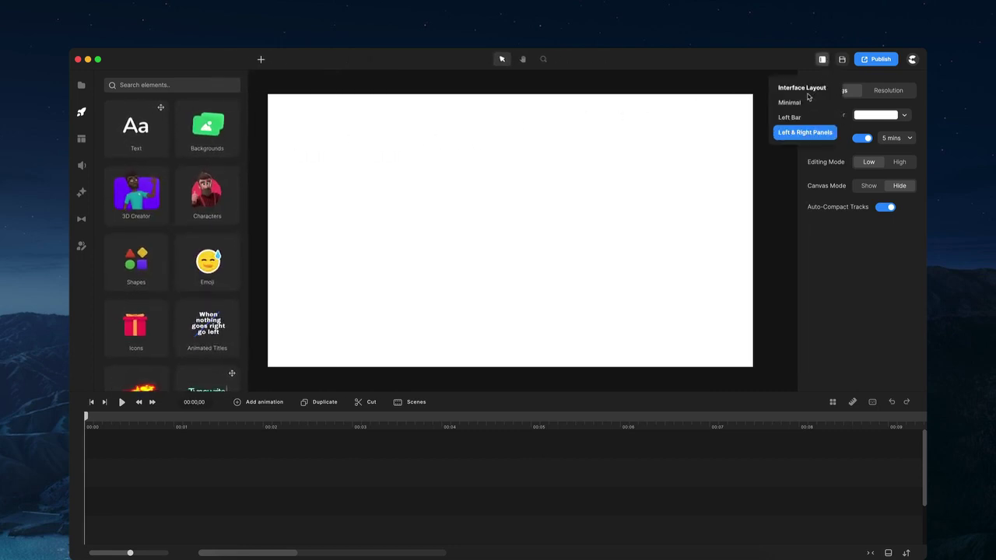
click(794, 103)
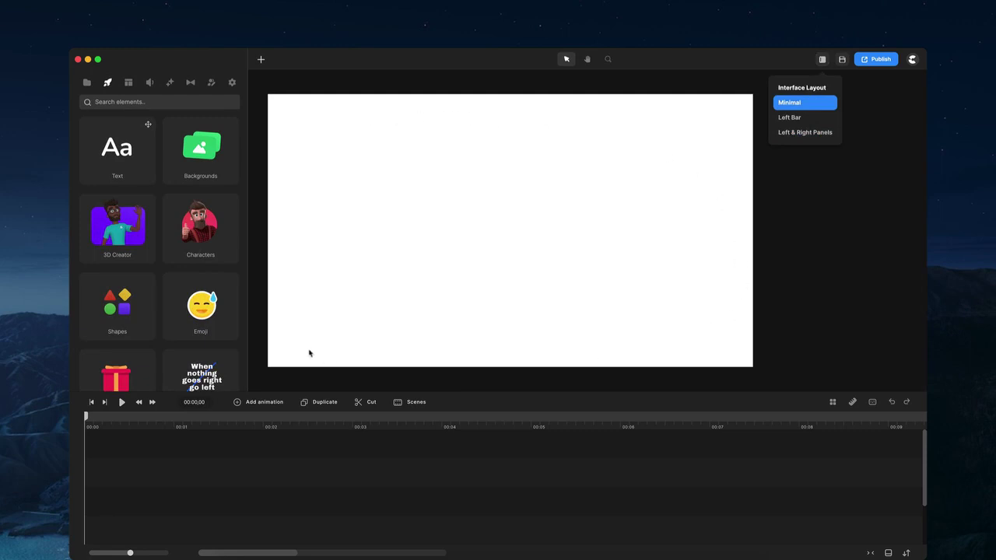
click(887, 552)
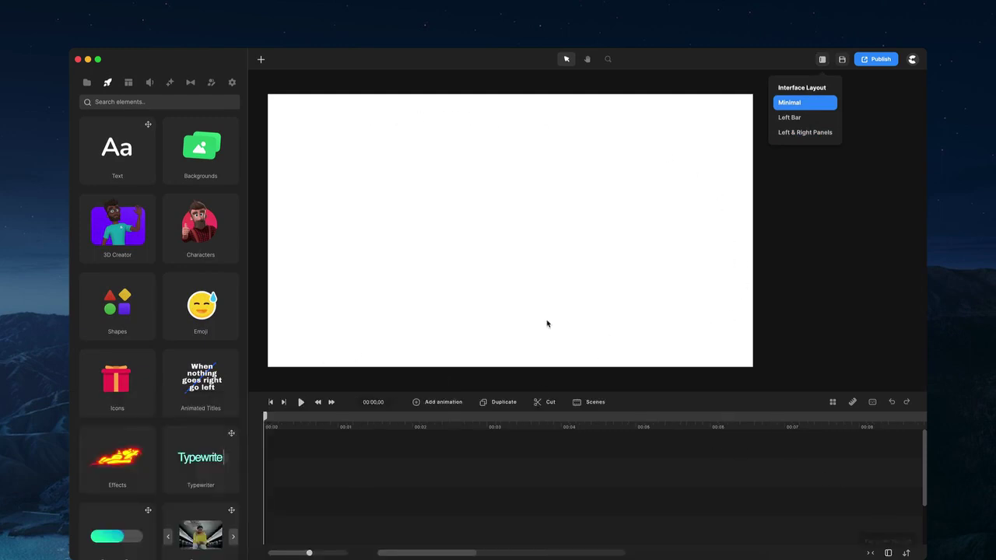
click(475, 266)
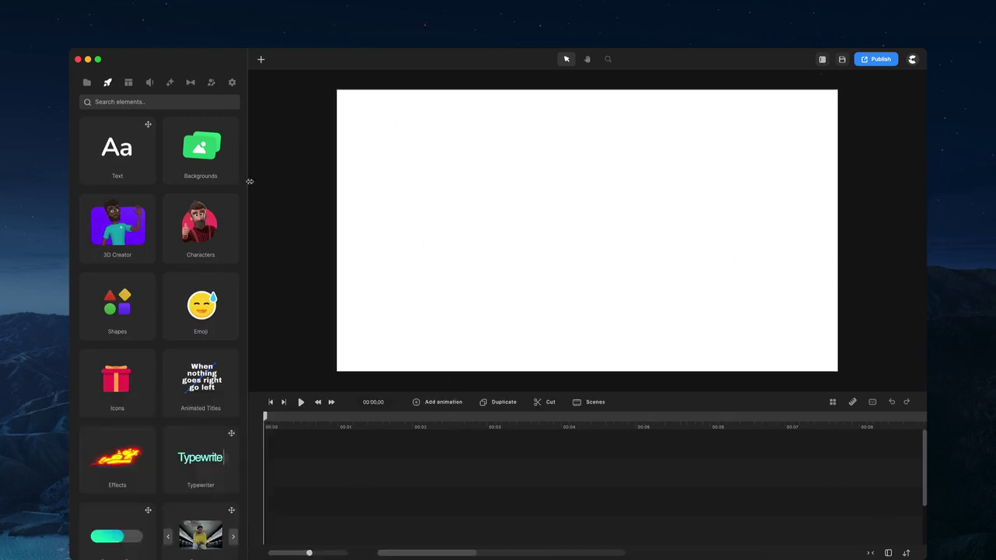
drag(249, 180, 274, 179)
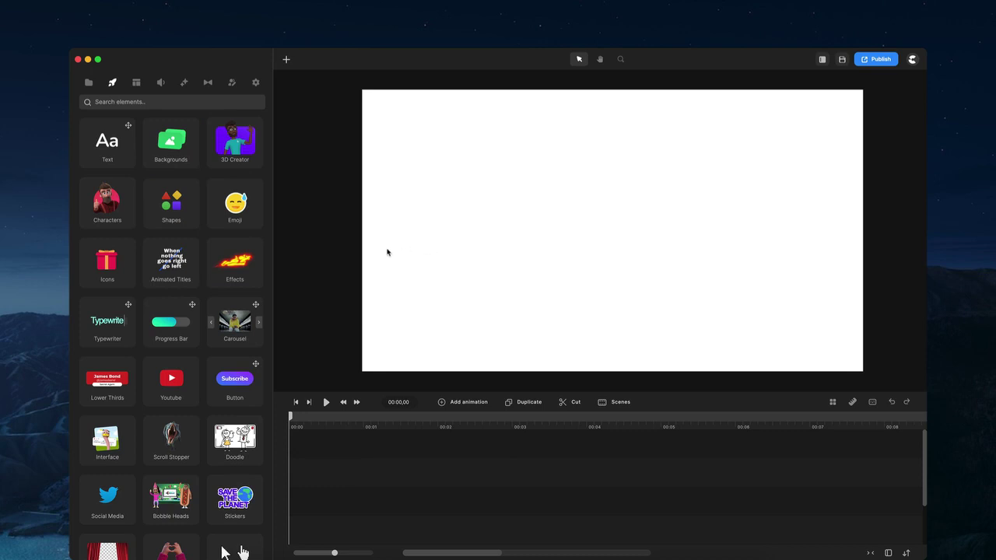
Add a Text element, move its clip to the top track, and add the Lamborghini street background
drag(123, 141, 309, 493)
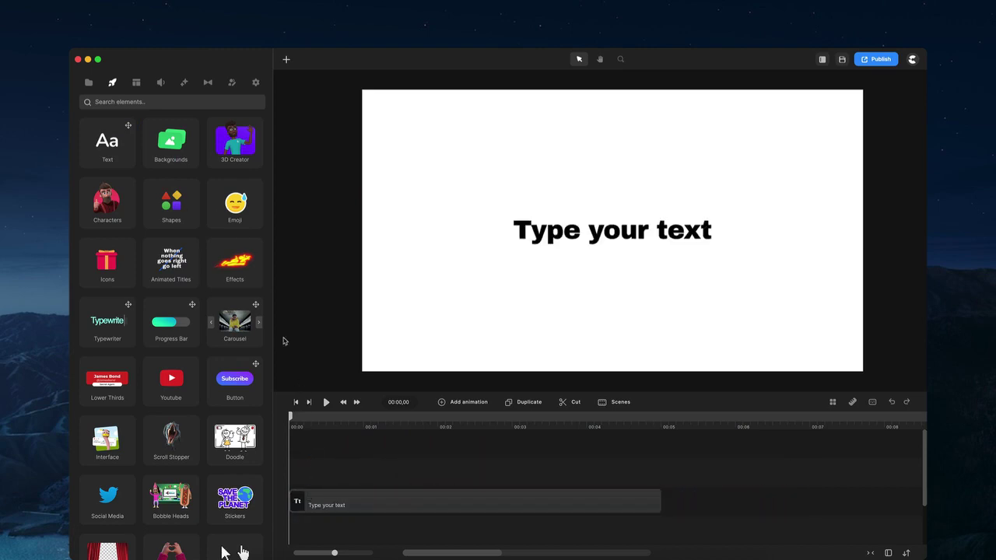
click(171, 140)
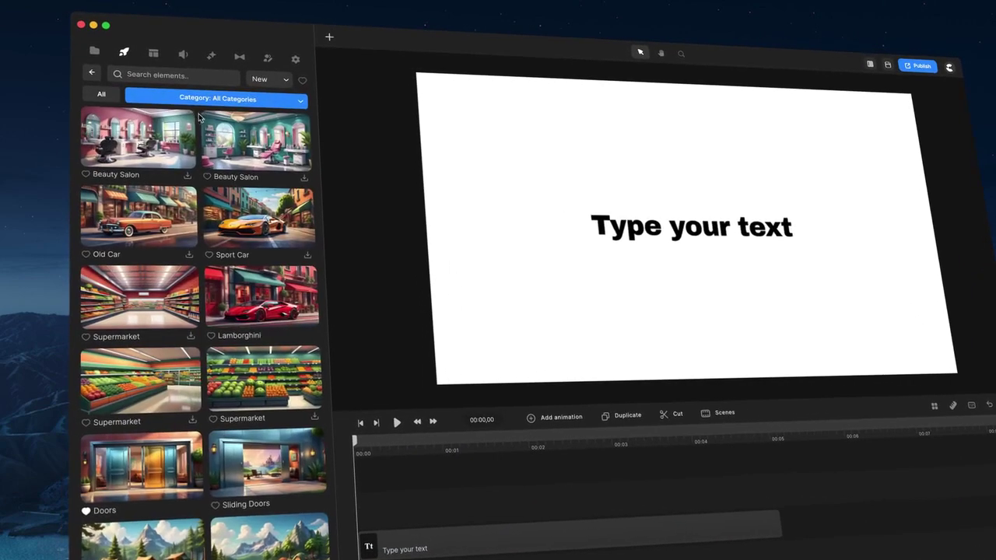
scroll(186, 194, down, 5)
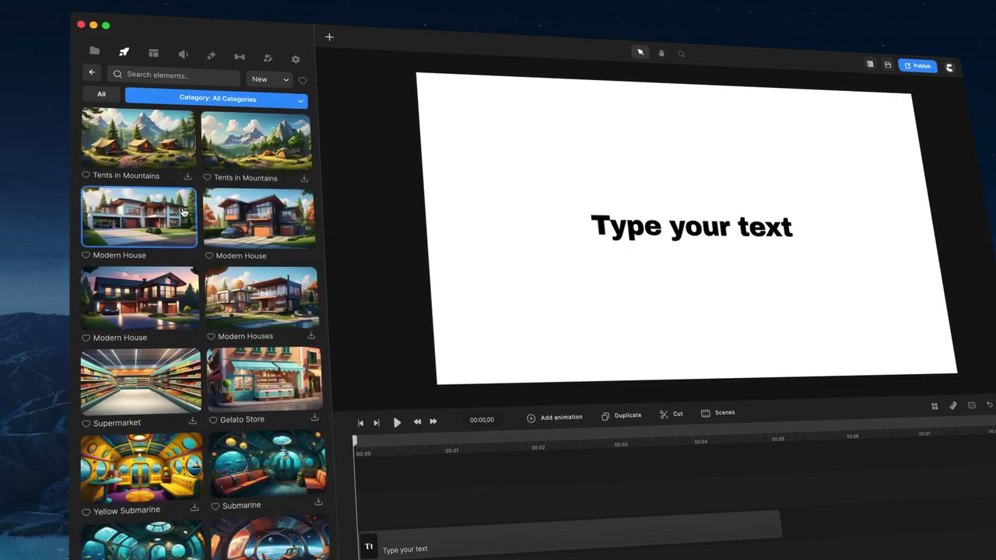
scroll(183, 212, down, 5)
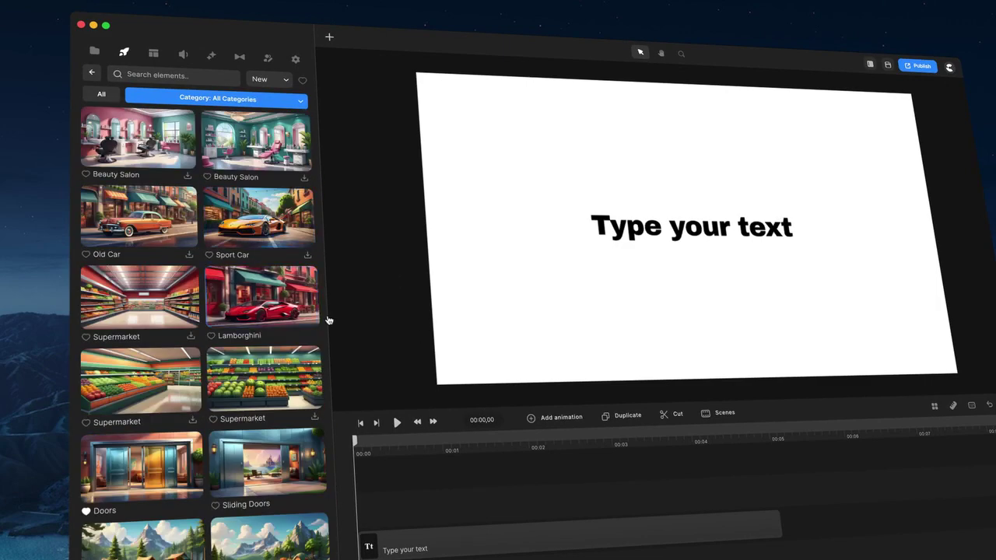
drag(524, 537, 524, 469)
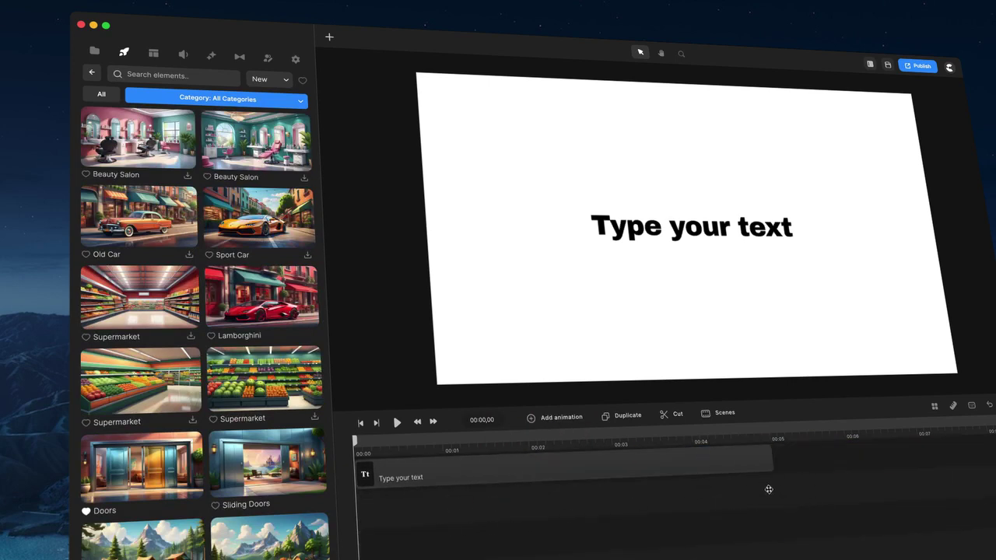
drag(767, 489, 591, 506)
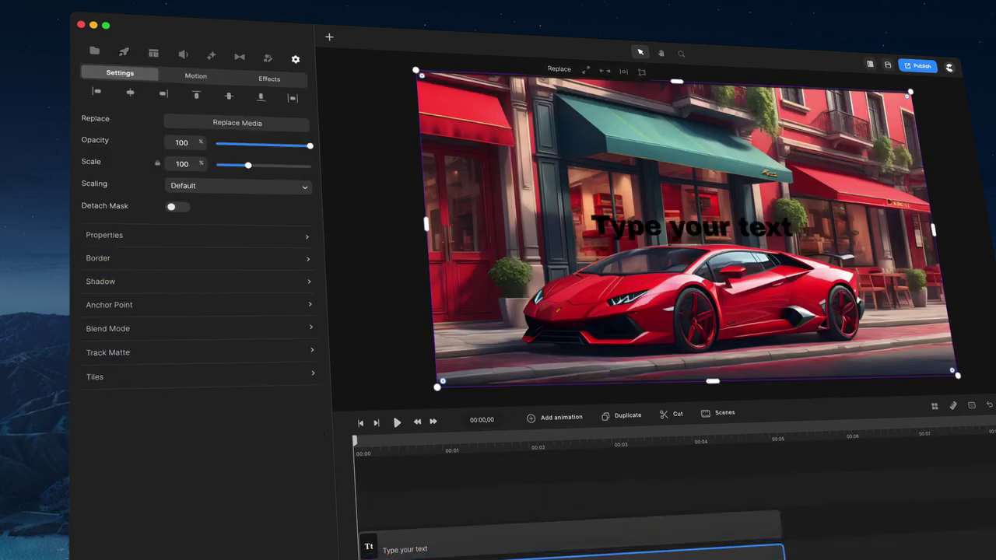
Change the 'Type your text' layer's fill colour to white
click(727, 225)
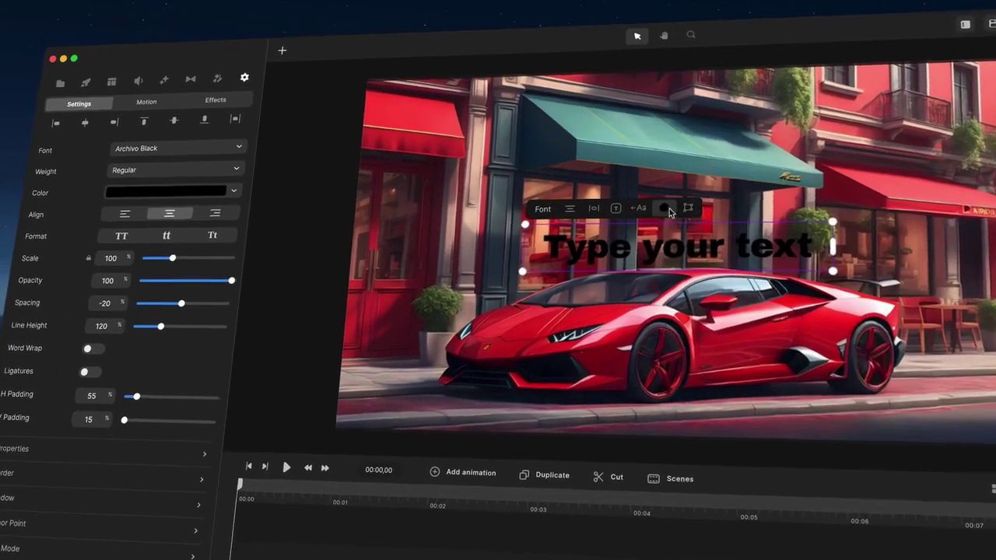
click(664, 209)
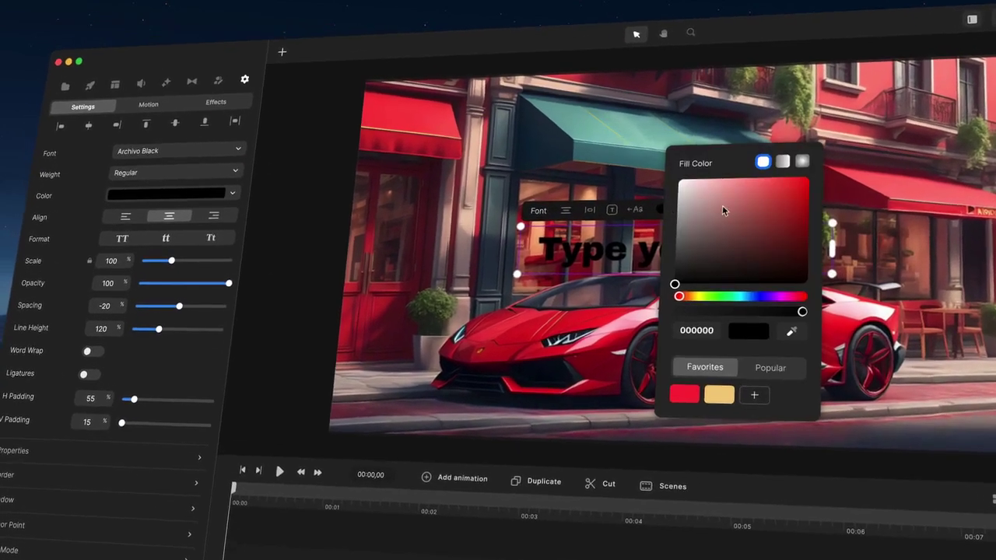
click(683, 177)
click(887, 249)
click(887, 249)
Resize the text box, move it onto the awning, then delete the text layer
drag(818, 270, 799, 287)
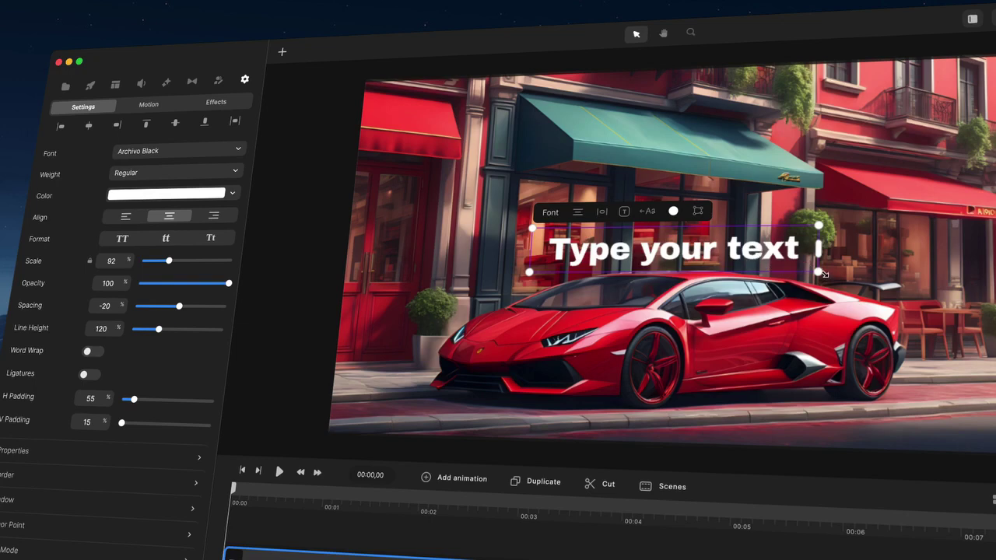
drag(821, 273, 847, 283)
drag(767, 251, 729, 204)
key(Delete)
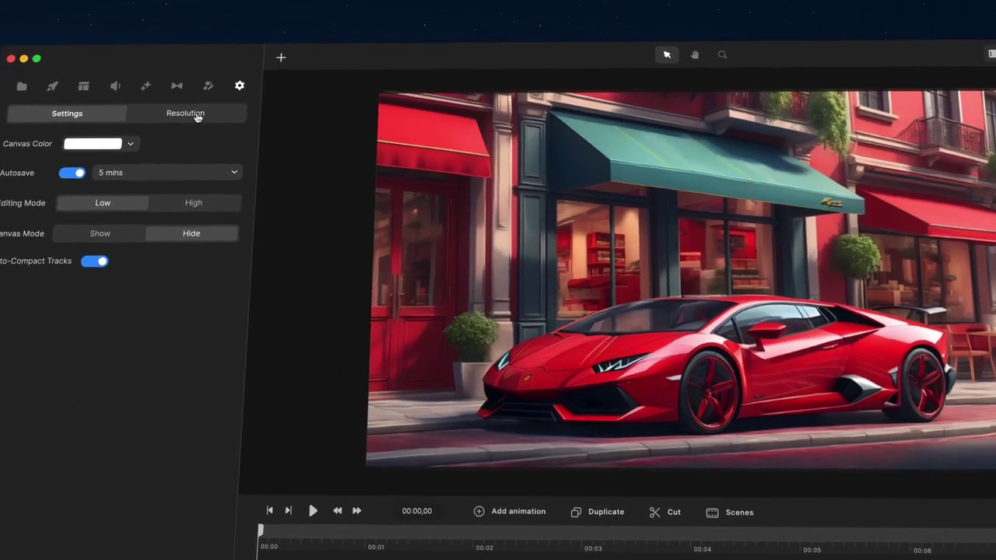
Try a vertical 1080×1920 canvas, return to landscape, and browse Facebook and YouTube presets
click(195, 113)
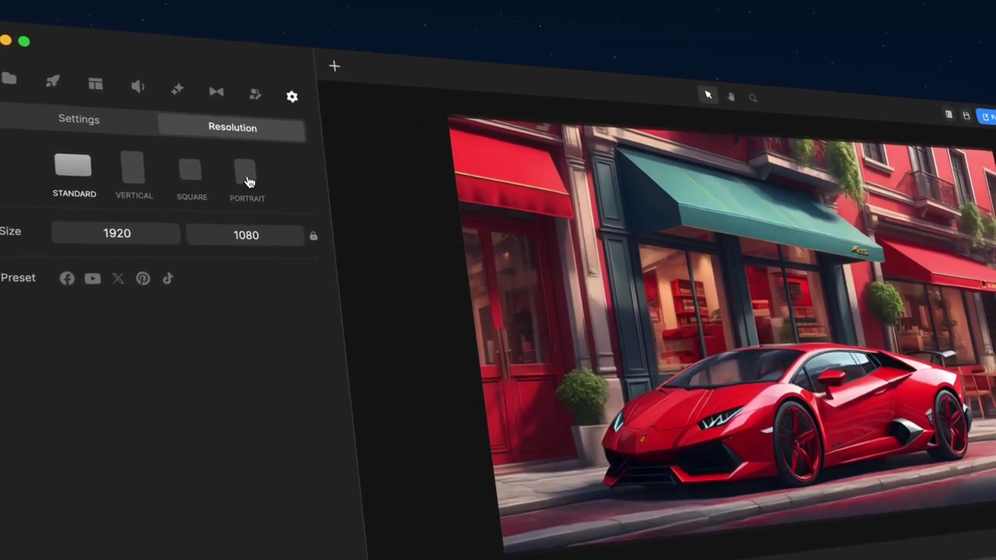
click(127, 175)
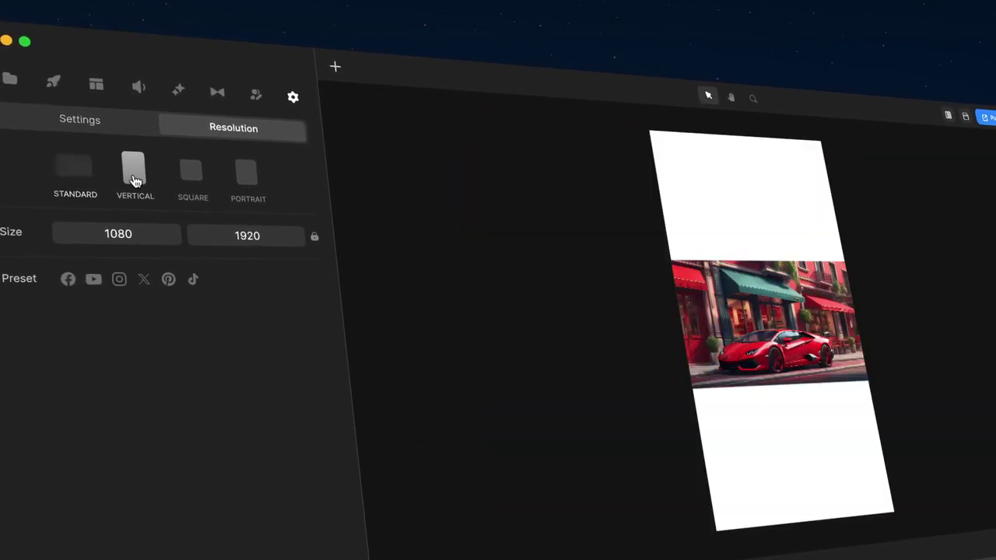
click(67, 171)
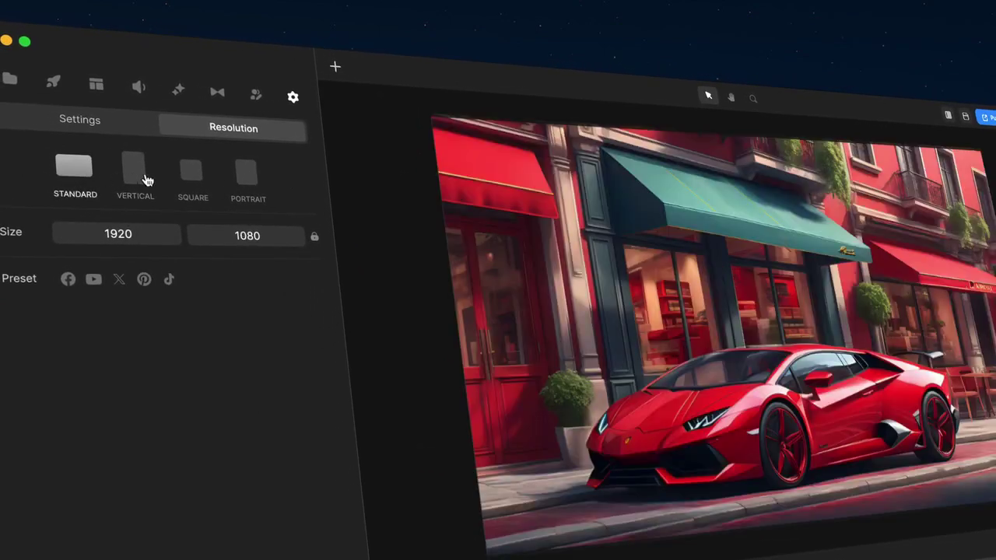
click(67, 281)
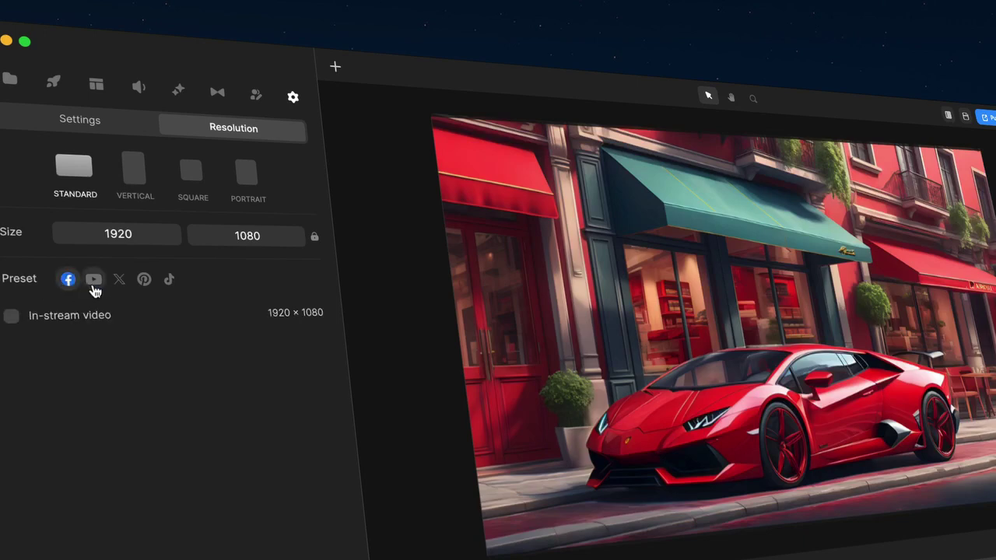
click(94, 282)
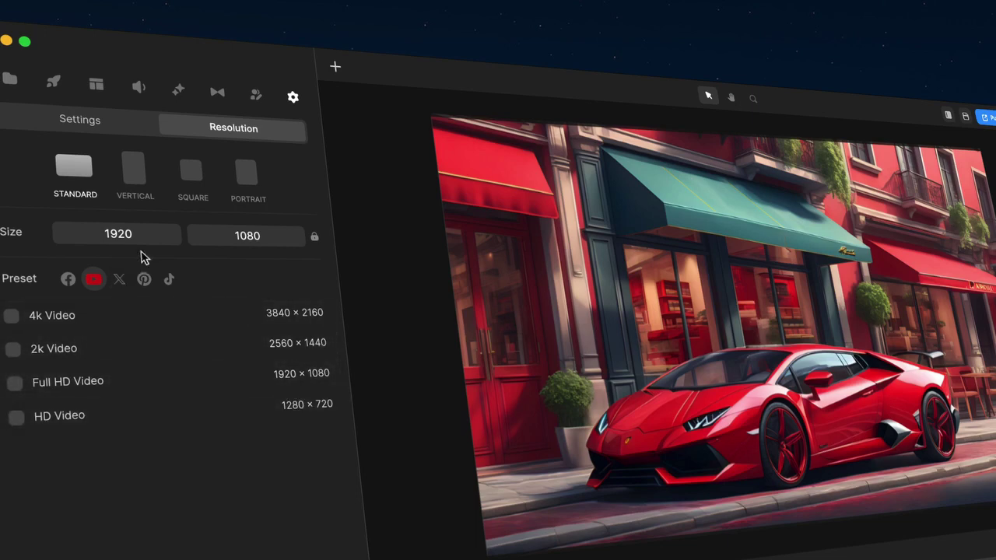
Try a square 1080×1080 canvas and browse its Facebook, Instagram, X, Pinterest and TikTok presets
click(191, 177)
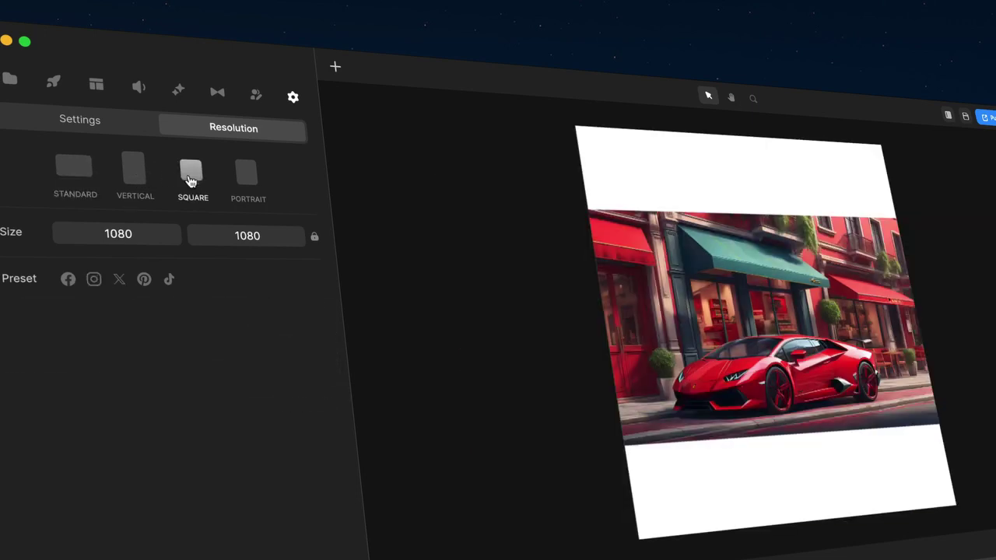
click(68, 280)
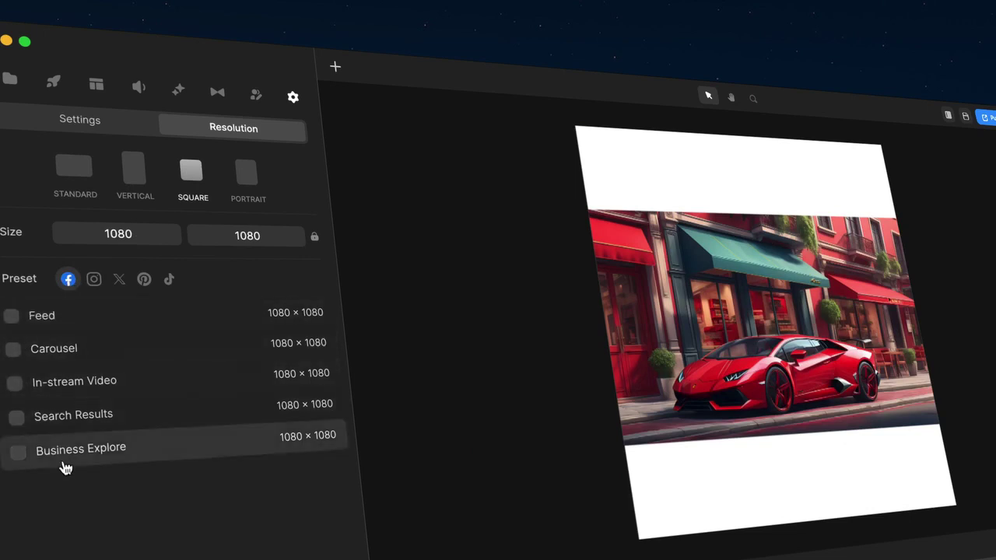
click(93, 279)
click(119, 282)
click(144, 280)
click(170, 280)
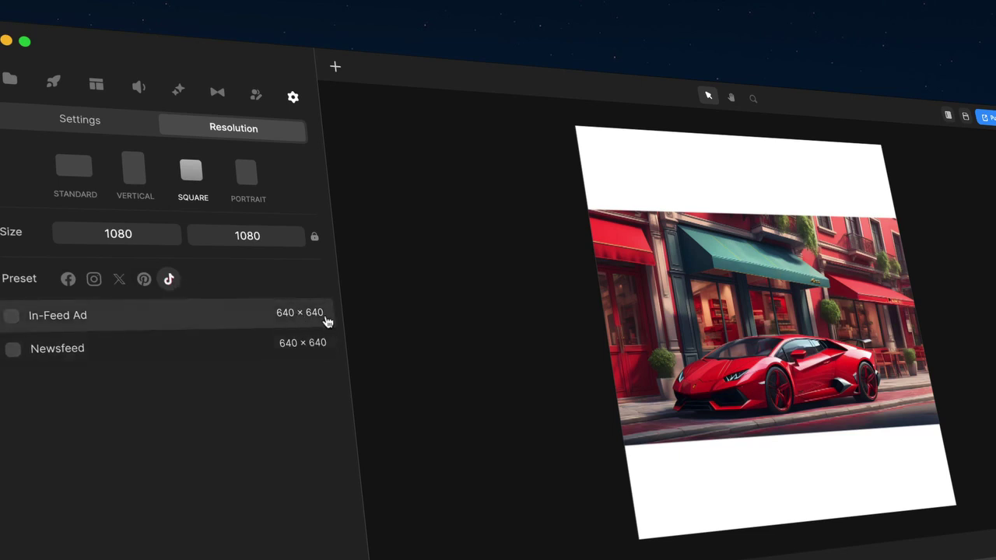
Set the canvas to Standard 1920×1080 with the YouTube Full HD Video preset
click(78, 175)
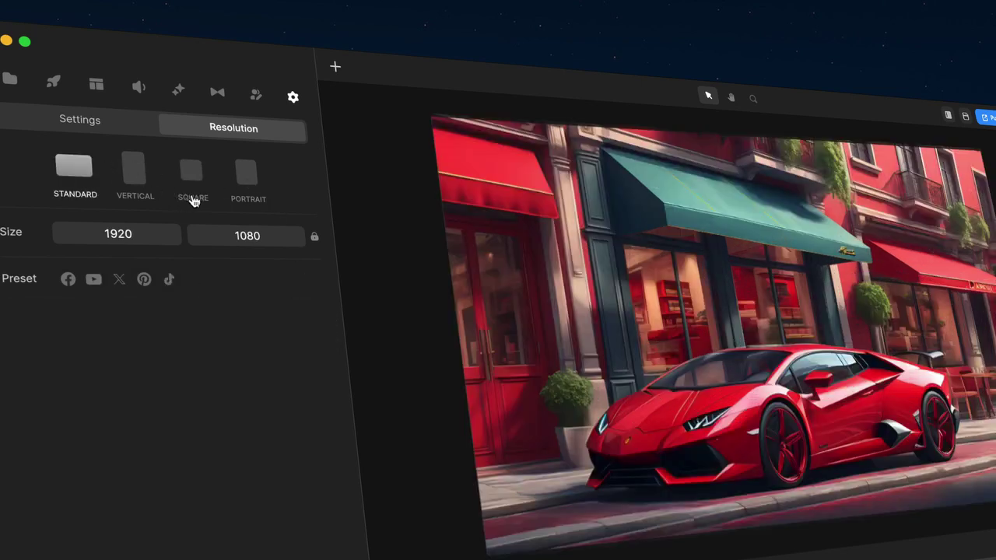
click(89, 286)
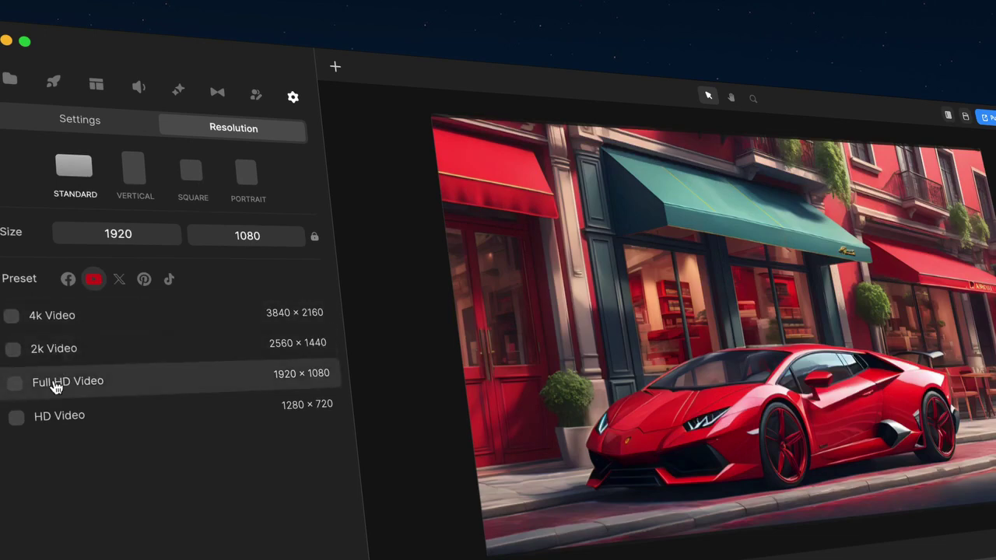
click(65, 373)
click(54, 84)
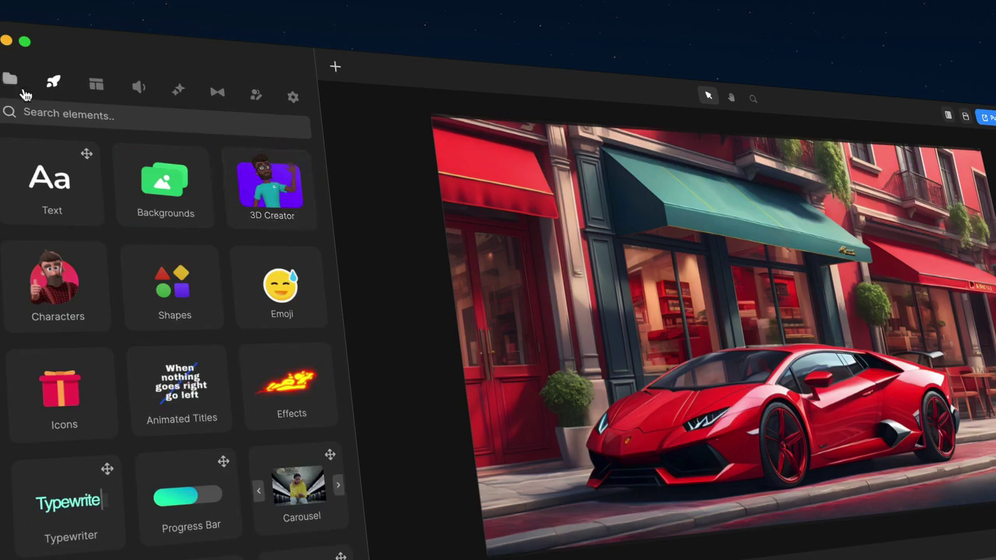
Add the 3D Creator character Tom to the timeline, move him lower and scale him up
click(281, 203)
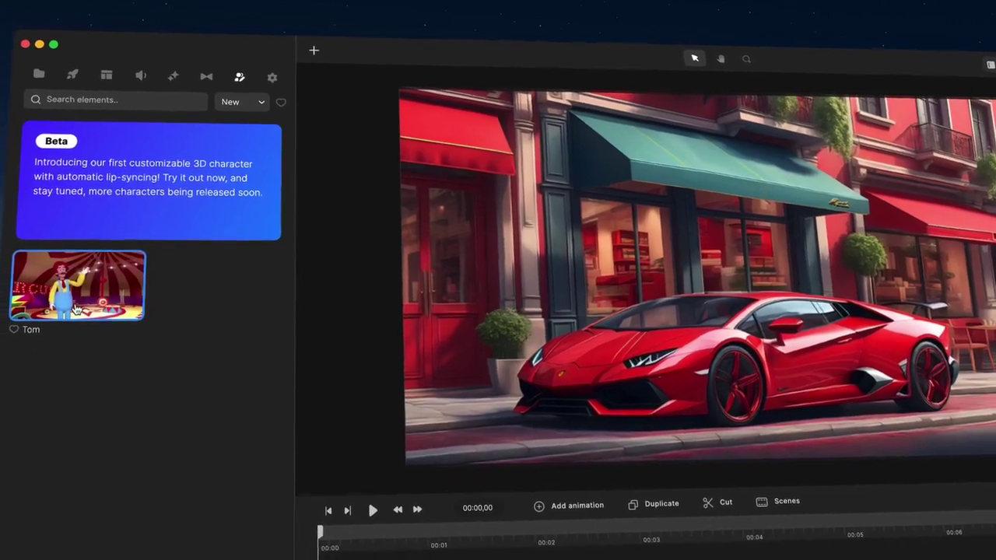
drag(83, 372, 269, 541)
drag(260, 441, 335, 540)
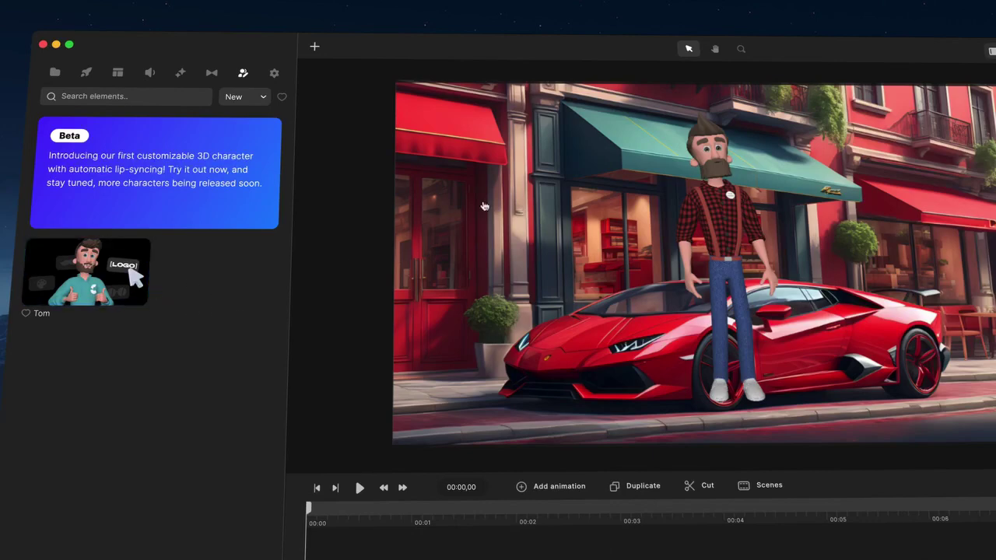
drag(685, 209, 690, 326)
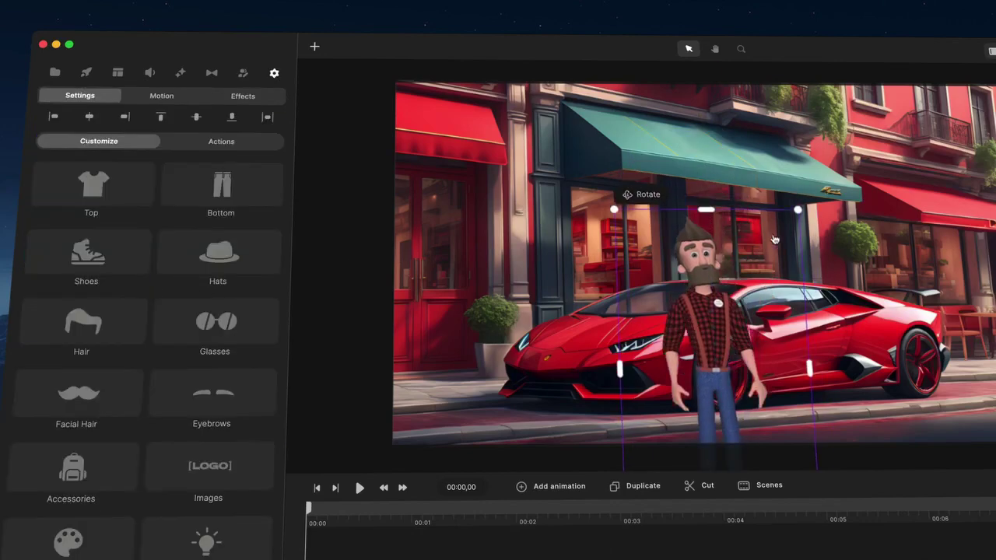
drag(797, 209, 885, 160)
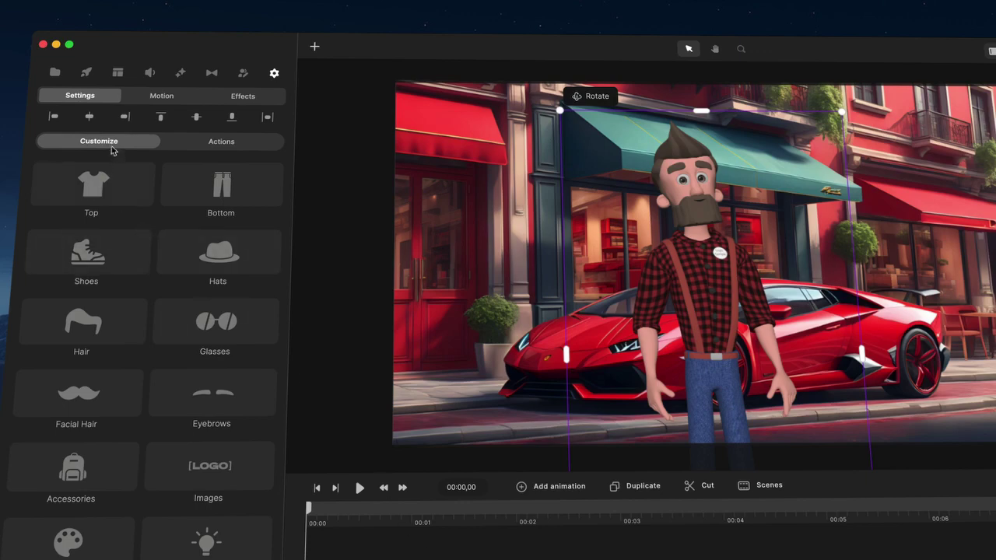
Try Hoodie, Hawaiian Shirt, Suit and Super Hero tops on Tom, then choose TShirt Big Logo
click(109, 191)
click(354, 138)
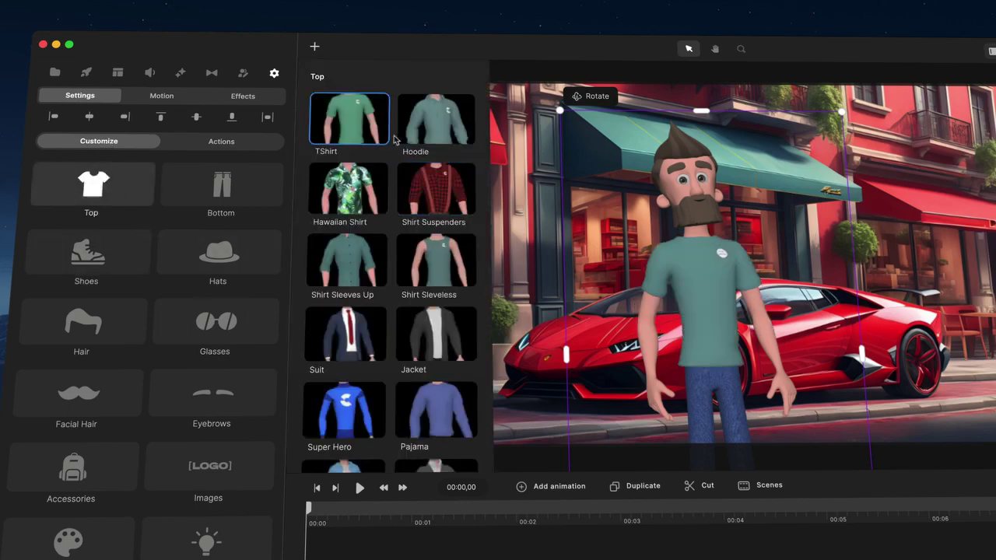
click(429, 130)
click(361, 184)
click(348, 260)
click(436, 260)
click(350, 335)
scroll(359, 331, down, 2)
click(360, 340)
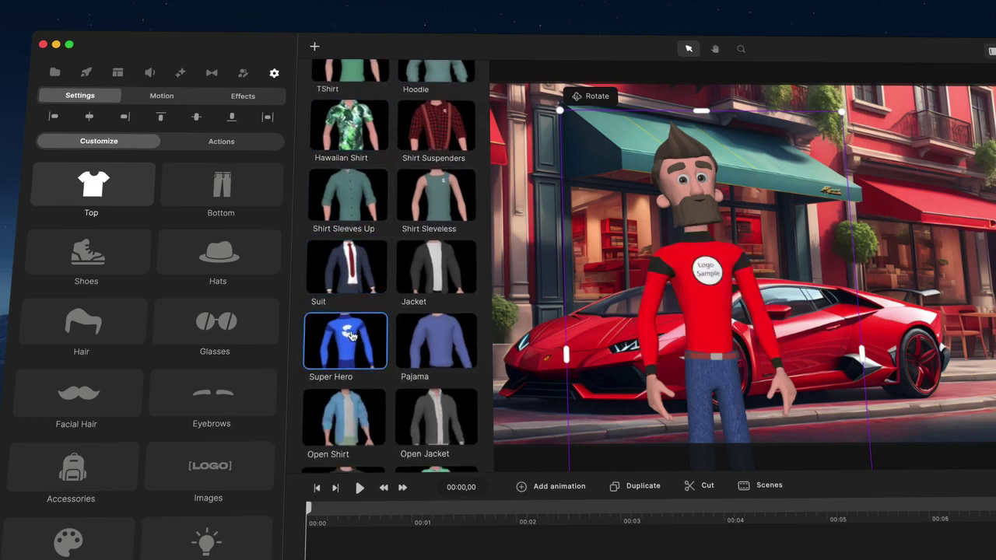
scroll(405, 324, up, 2)
click(420, 132)
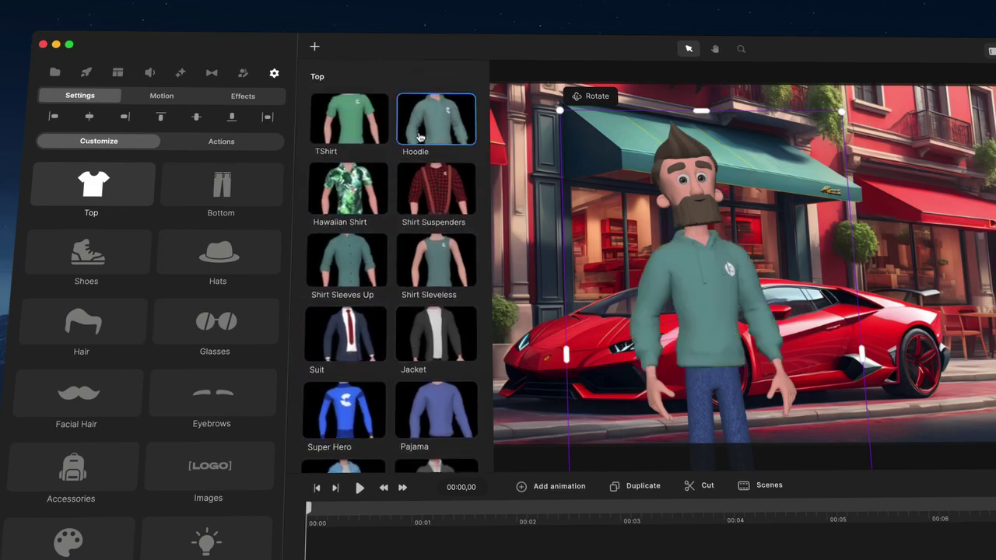
click(347, 143)
scroll(347, 234, down, 8)
click(347, 409)
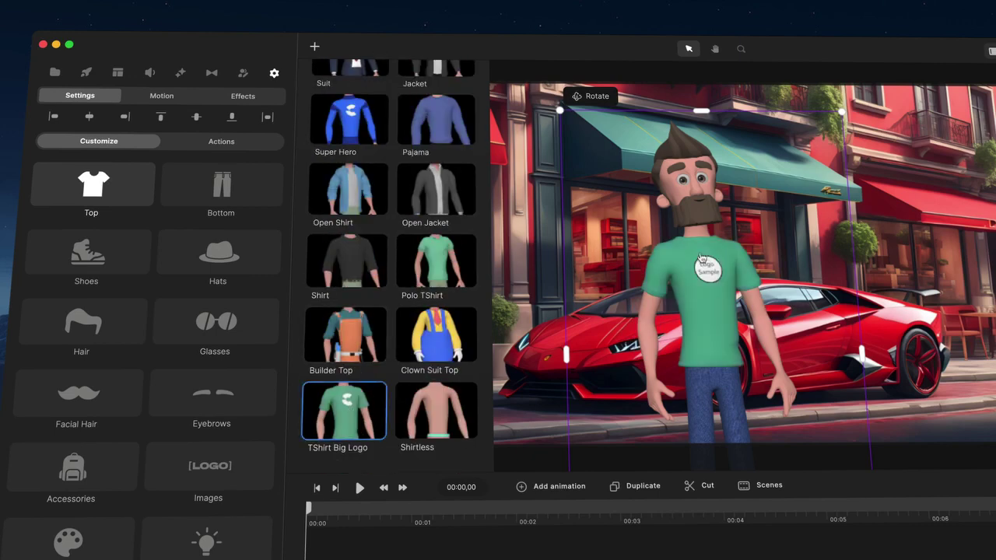
Replace the shirt logo with the Nike swoosh image from the Global media library
click(233, 465)
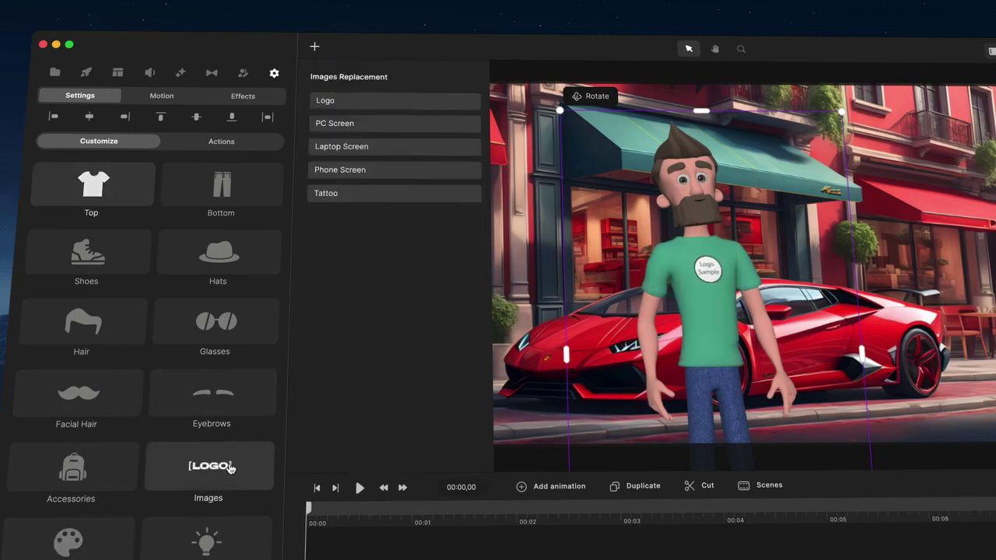
click(358, 101)
click(169, 102)
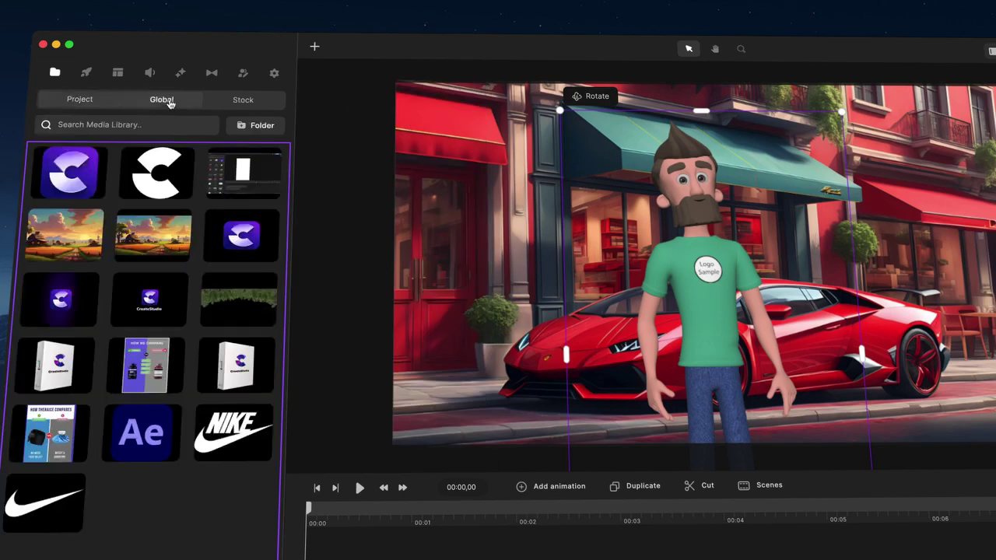
click(147, 172)
click(328, 100)
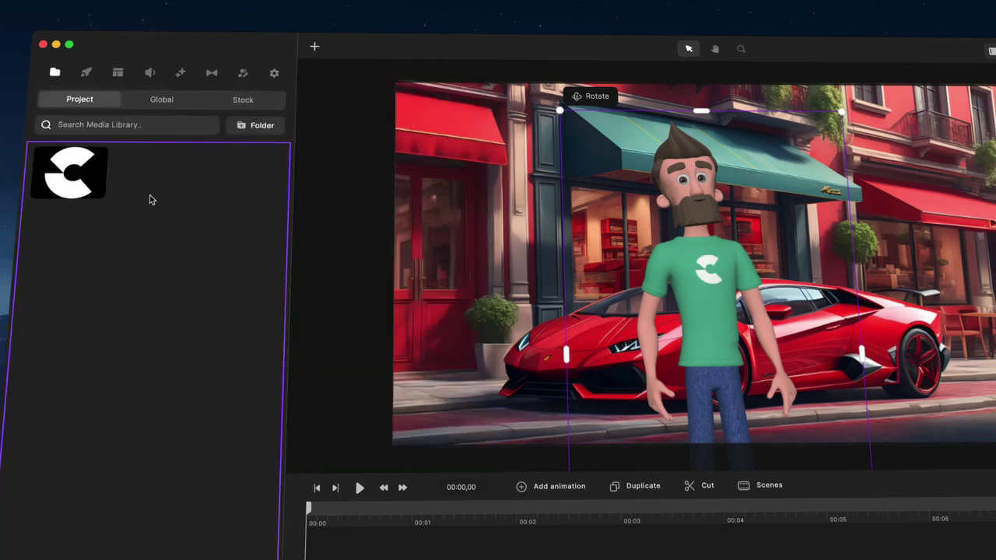
click(158, 101)
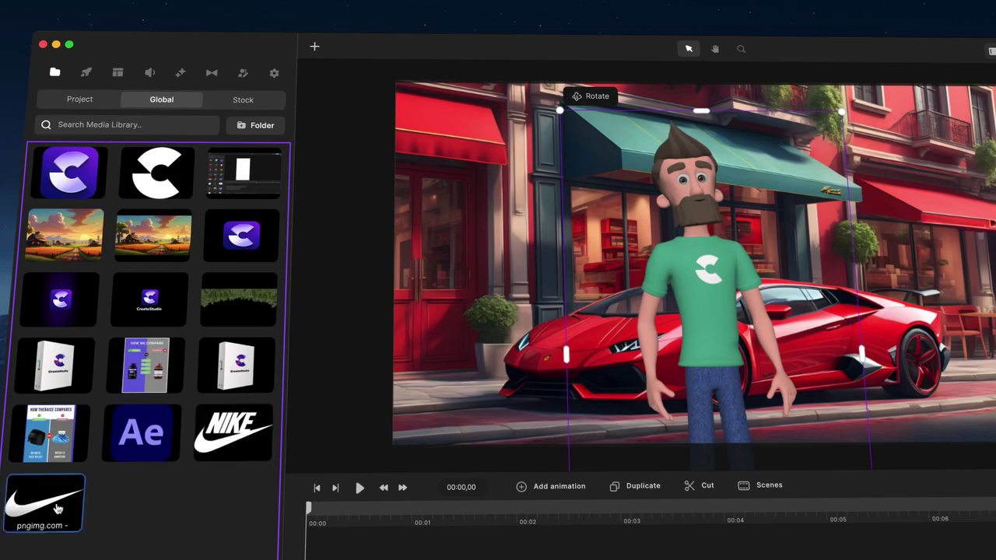
click(260, 440)
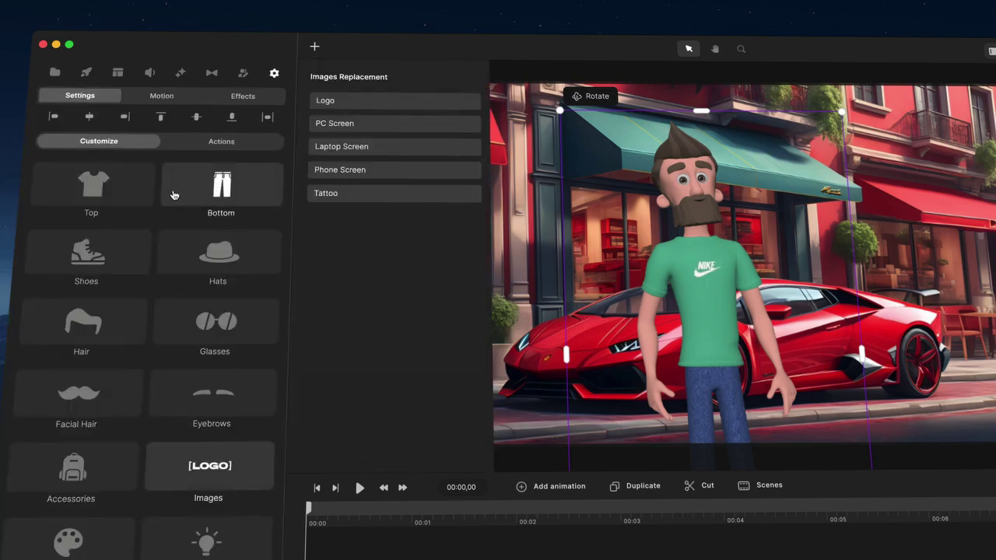
Switch Tom's jeans to black Cargo Pants and try the Propeller hat and Back Cap
click(221, 187)
click(427, 192)
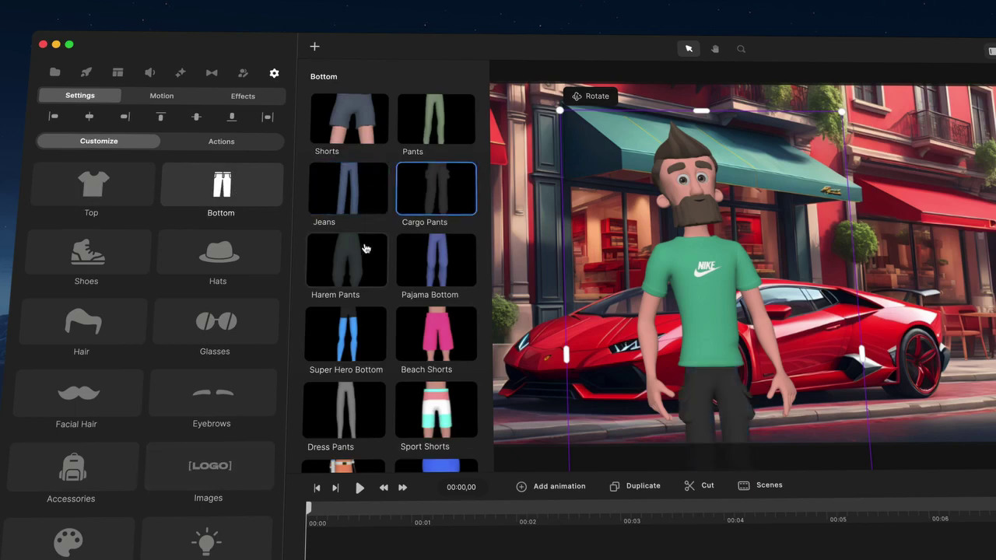
click(195, 254)
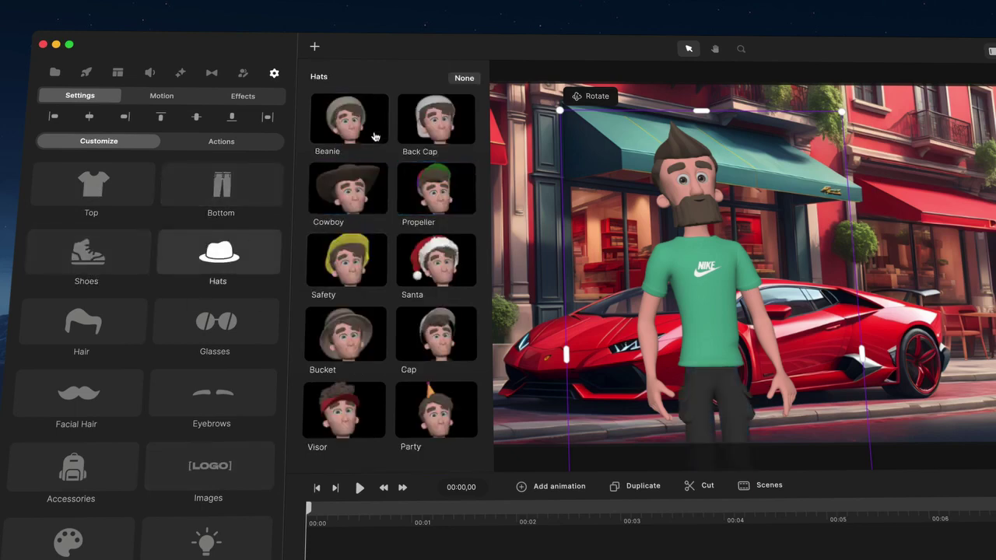
click(426, 183)
click(403, 128)
Try the Safety, Santa and Bucket hats, return to the Cap, then remove it
click(365, 265)
click(425, 265)
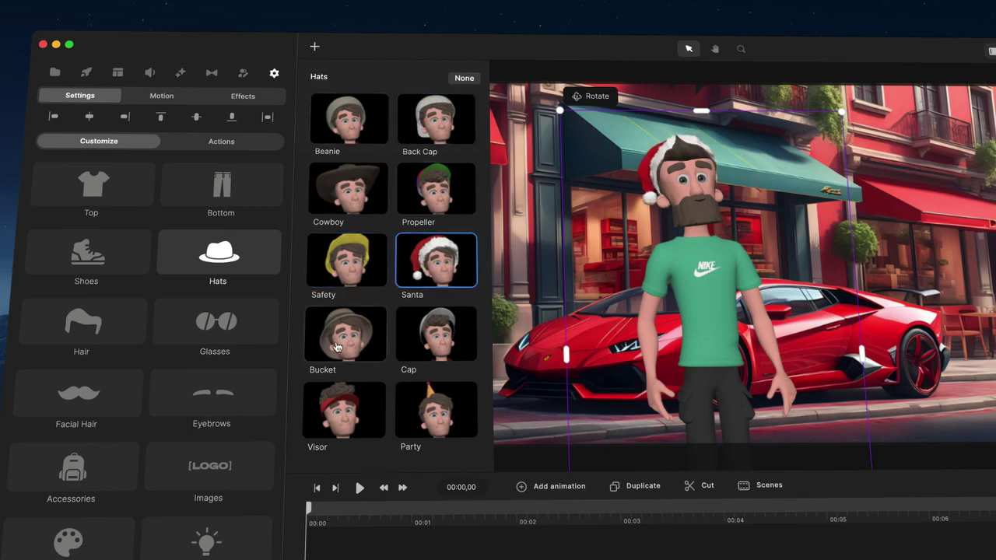
click(359, 333)
click(426, 283)
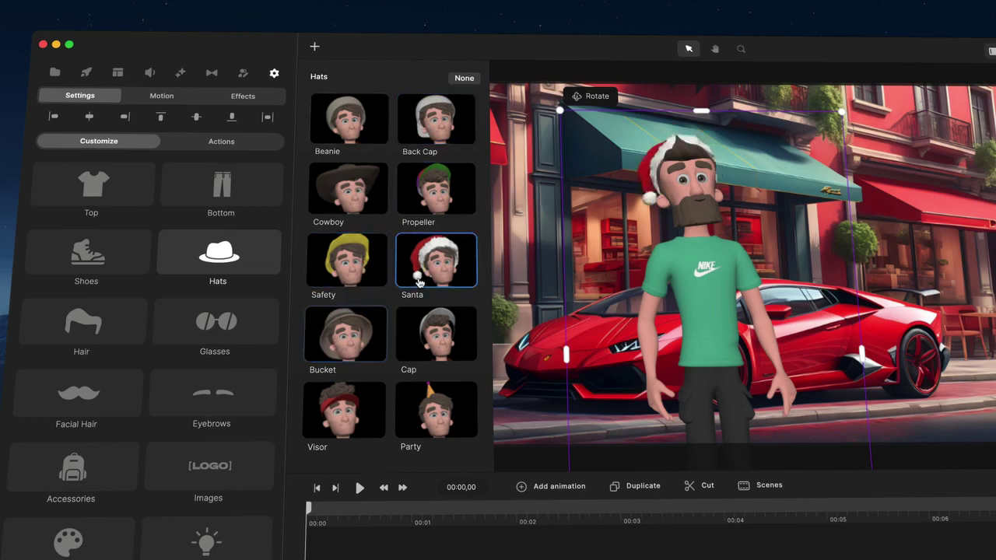
click(421, 348)
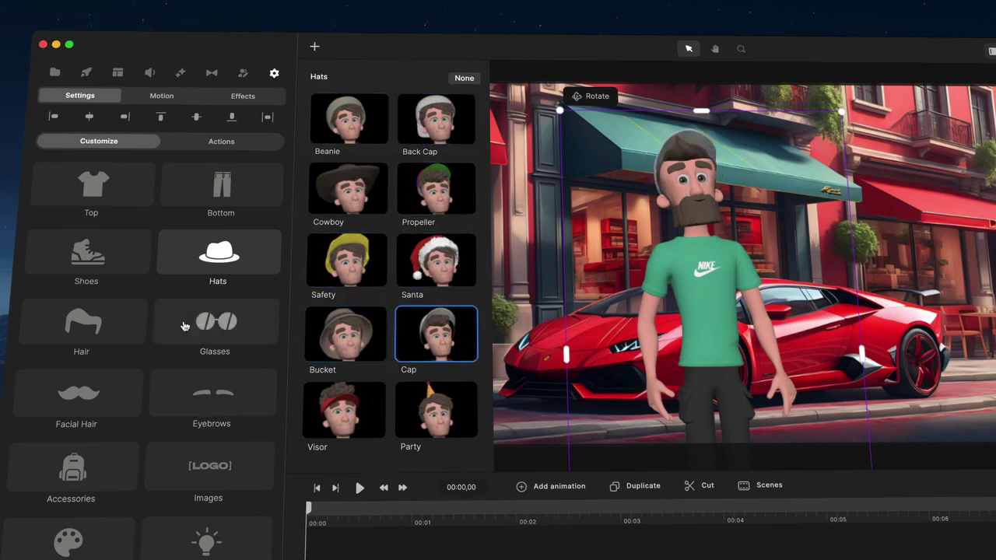
click(100, 334)
click(277, 251)
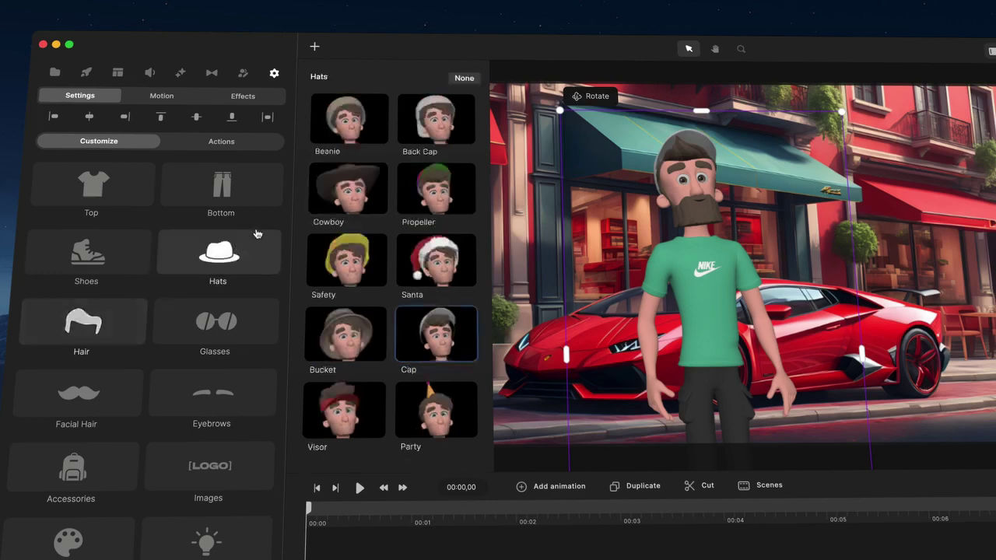
click(464, 78)
Try Bald, Afro and Medium Hair, settle on Curly Top, and try Business glasses
click(117, 326)
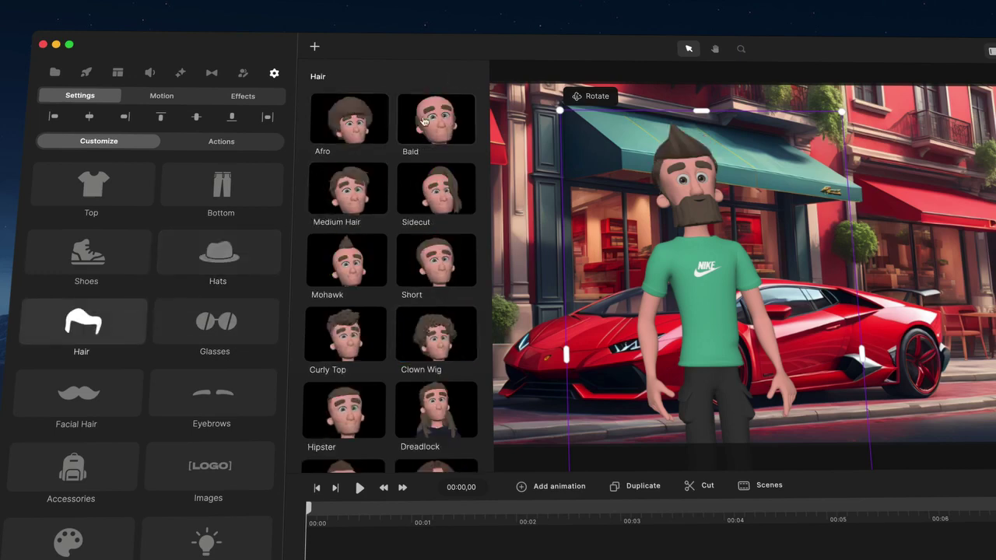
click(417, 124)
click(350, 121)
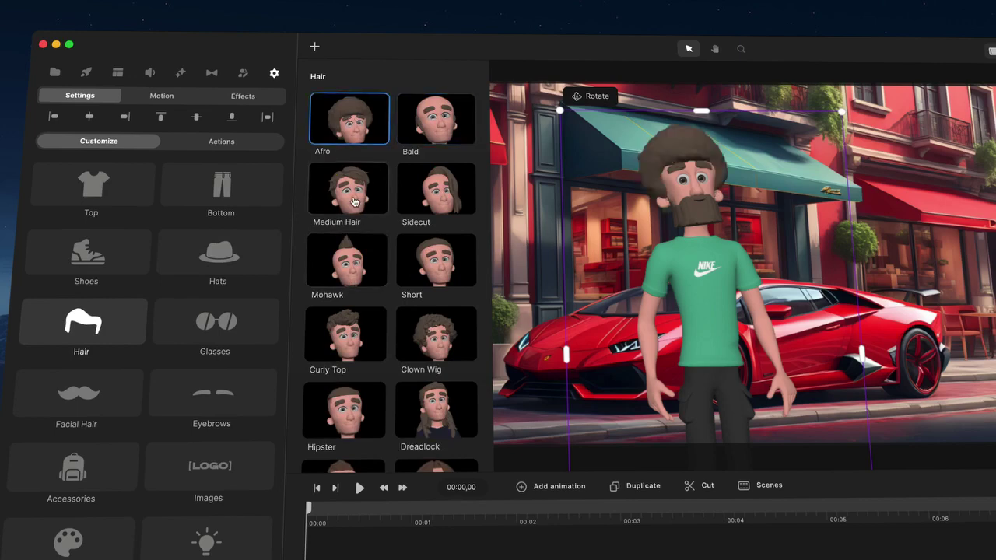
click(348, 188)
scroll(354, 204, down, 2)
click(343, 256)
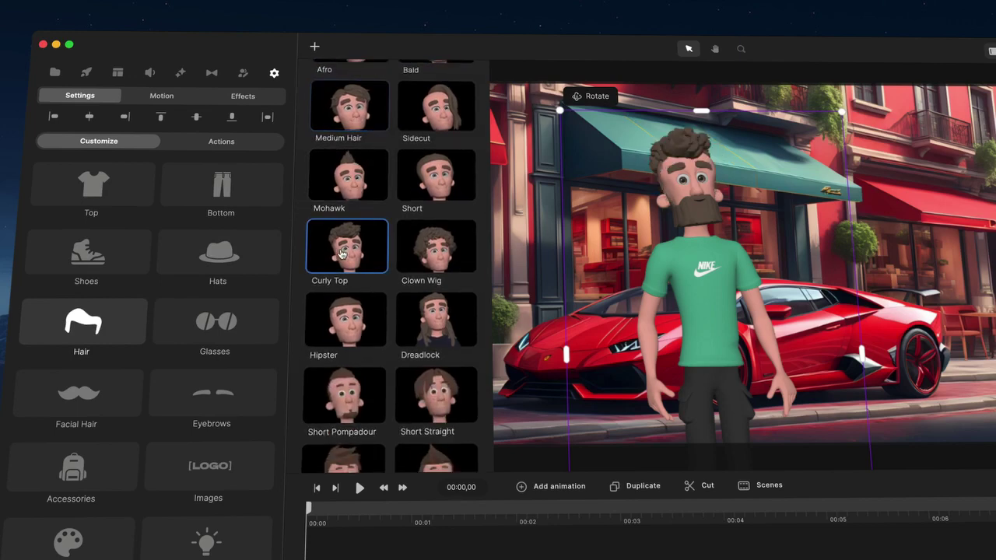
click(204, 331)
click(346, 140)
Choose Retro glasses, then try the Spanish, Italian and Round facial hair styles
click(413, 137)
click(356, 194)
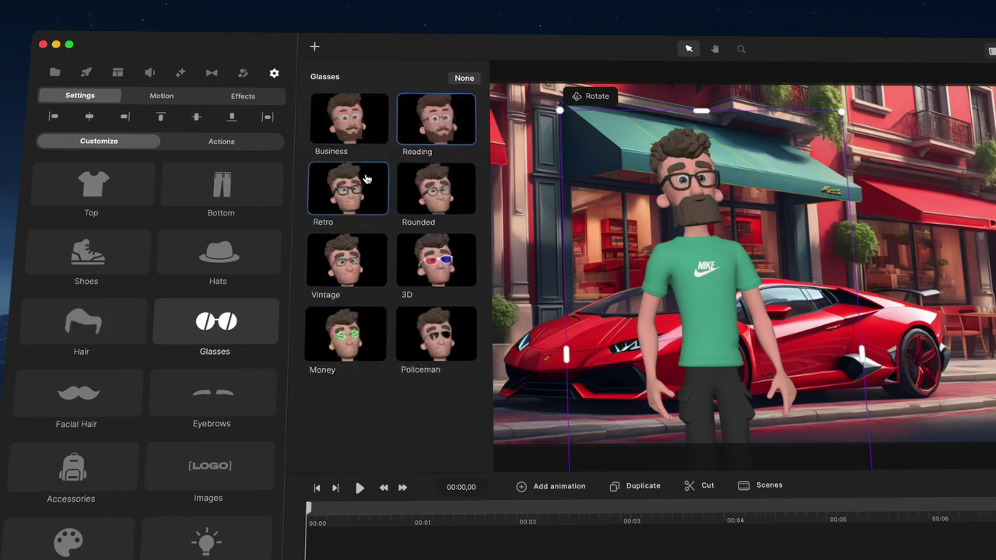
click(77, 393)
scroll(387, 265, down, 2)
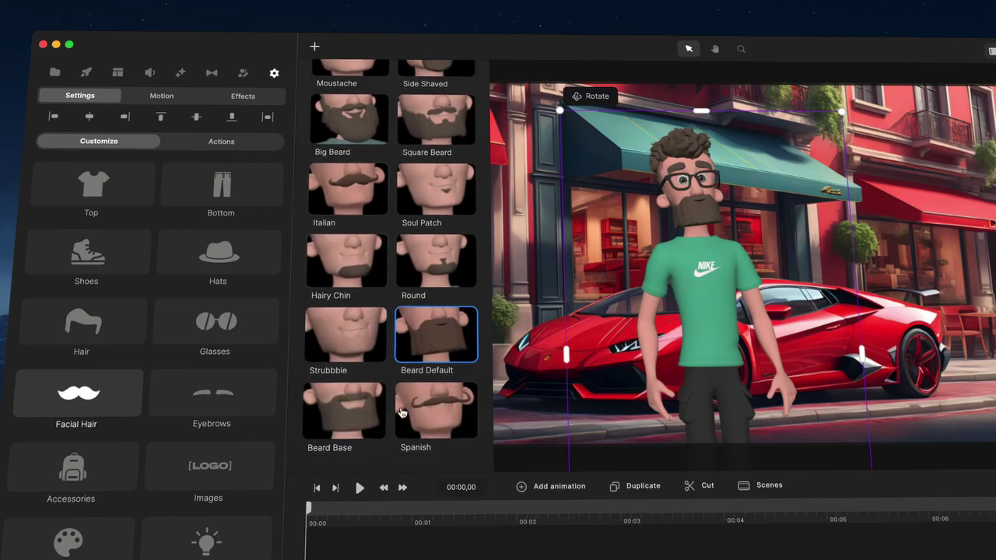
click(410, 410)
click(356, 204)
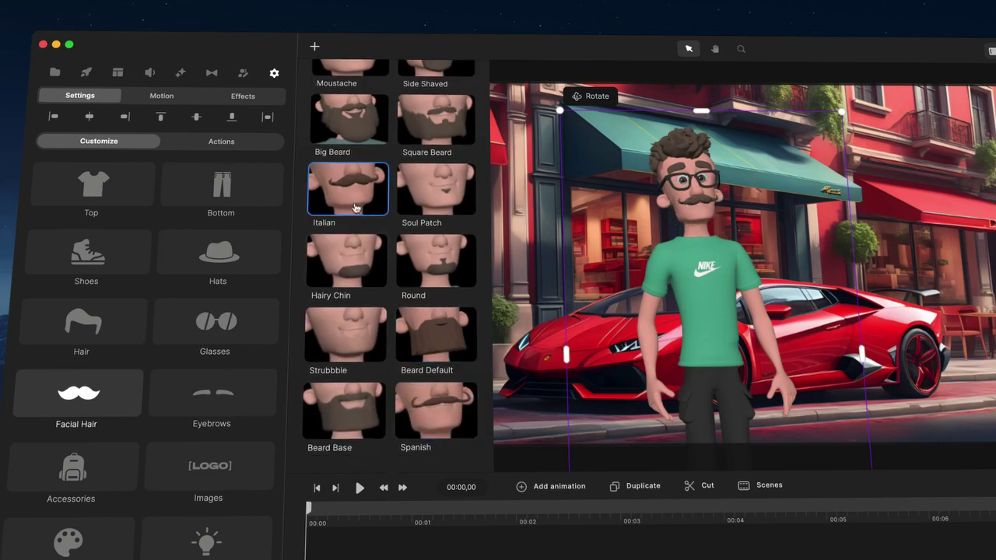
click(432, 260)
scroll(434, 249, up, 2)
Try the Square Beard, Big Beard and Soul Patch, settling on the Round goatee
click(431, 197)
click(376, 199)
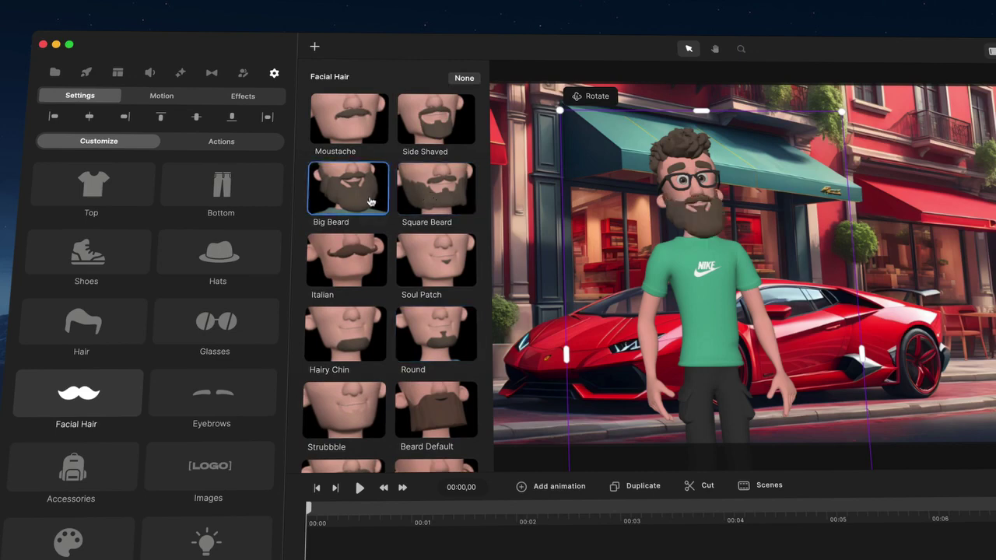
scroll(389, 326, down, 2)
scroll(416, 268, up, 2)
click(440, 169)
click(424, 244)
click(424, 328)
Change the character's hairstyle to Dreadlock
click(84, 321)
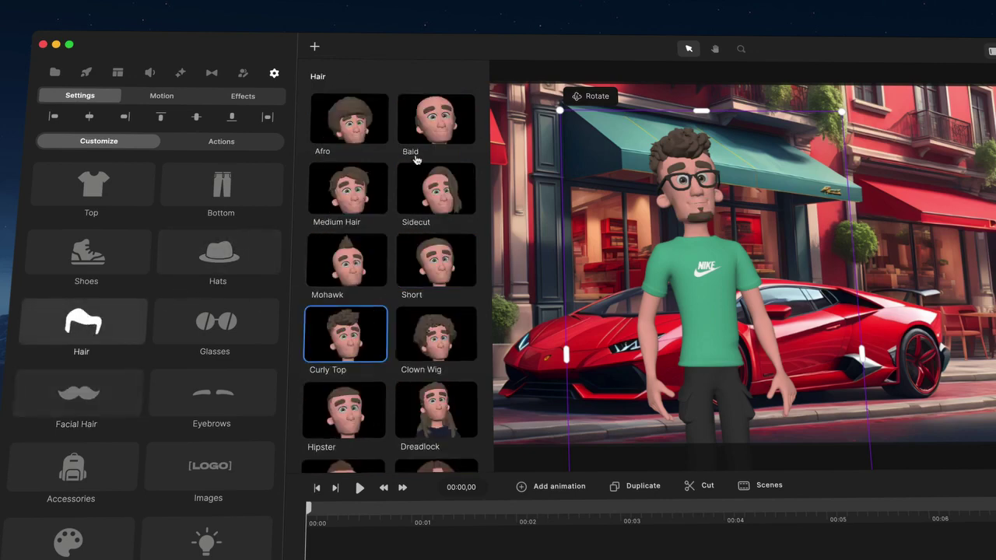
scroll(435, 234, down, 3)
click(448, 189)
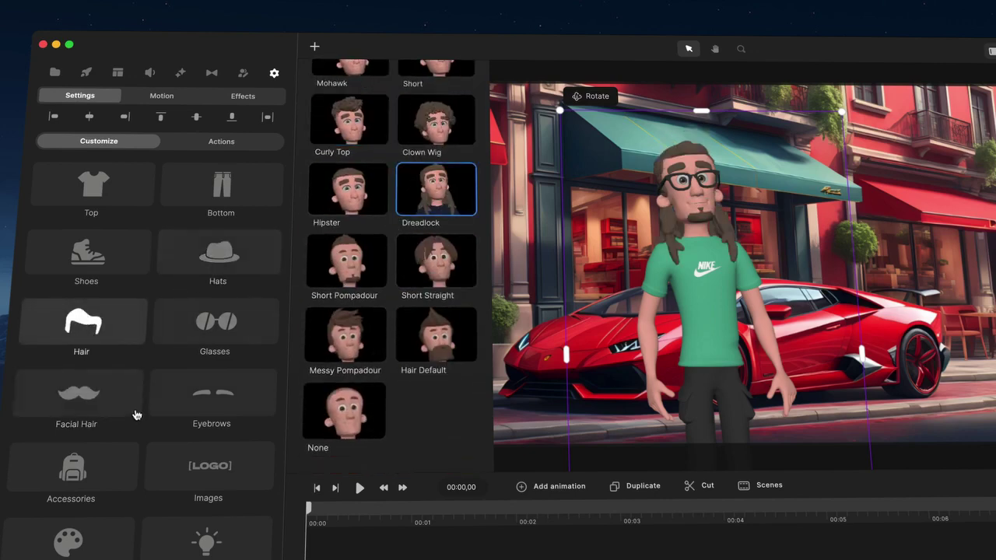
scroll(133, 405, down, 2)
click(220, 253)
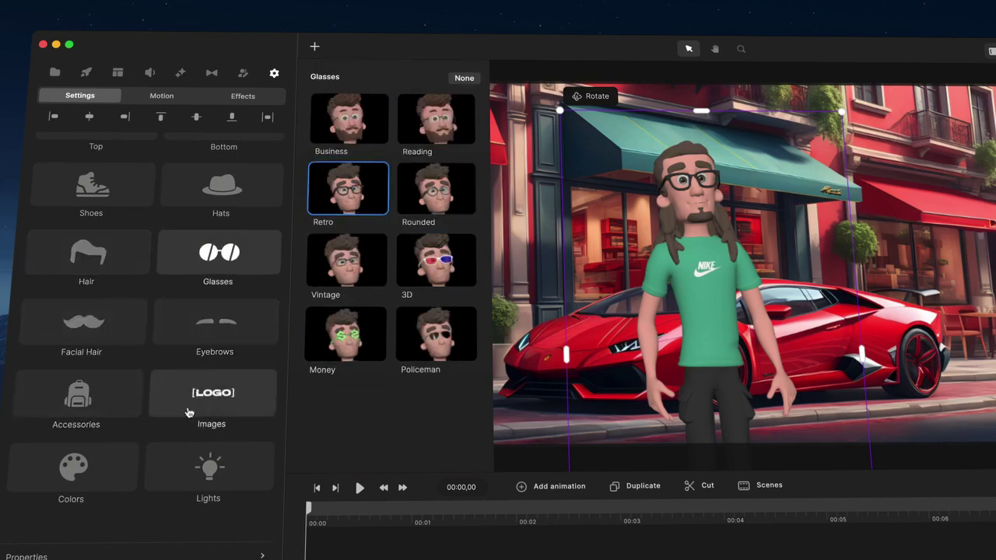
Darken the character's skin tone and make the hair near-black 191009
click(102, 462)
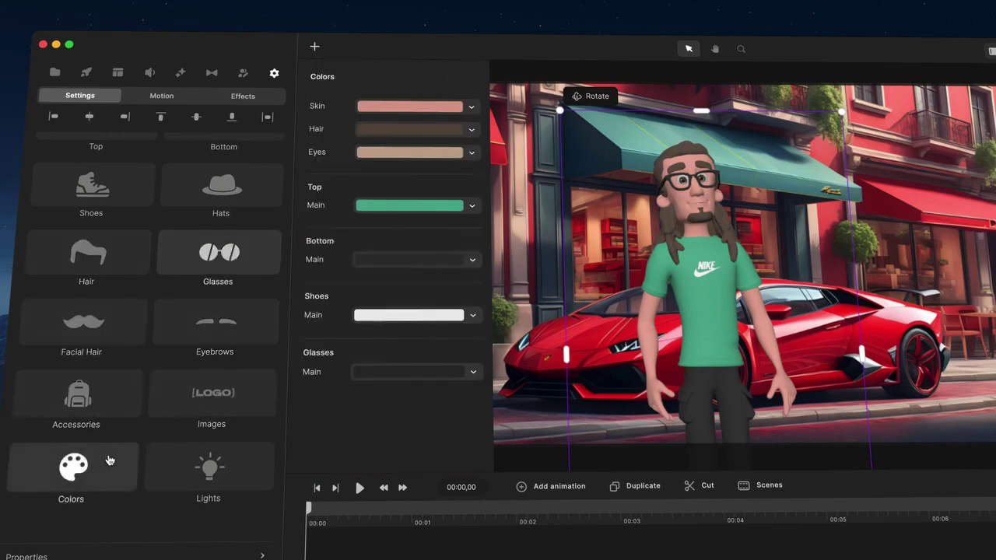
click(410, 108)
drag(482, 108, 478, 133)
click(396, 131)
drag(437, 172, 473, 194)
Set the character's eye colour to light blue 8fb8c6
scroll(765, 218, up, 5)
scroll(747, 216, down, 5)
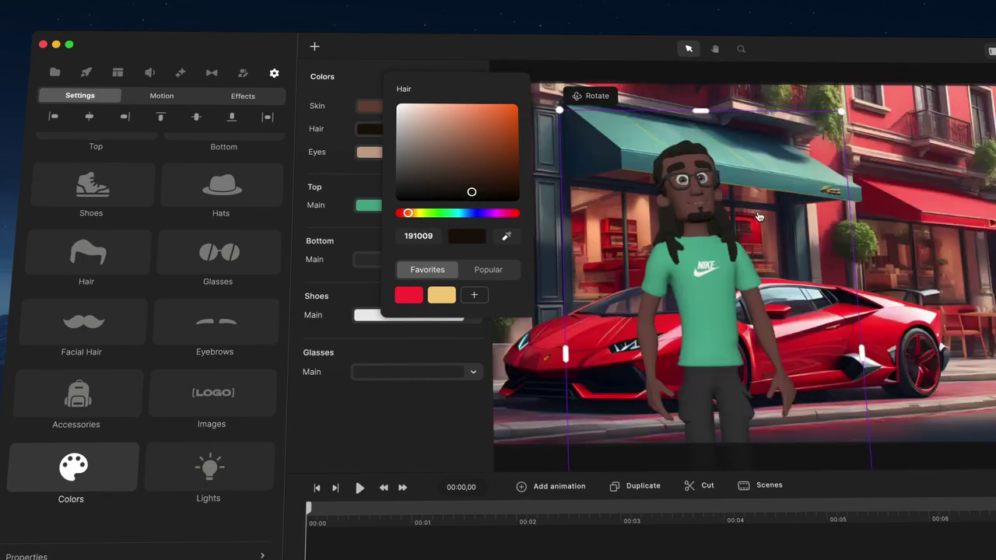
click(370, 156)
click(451, 237)
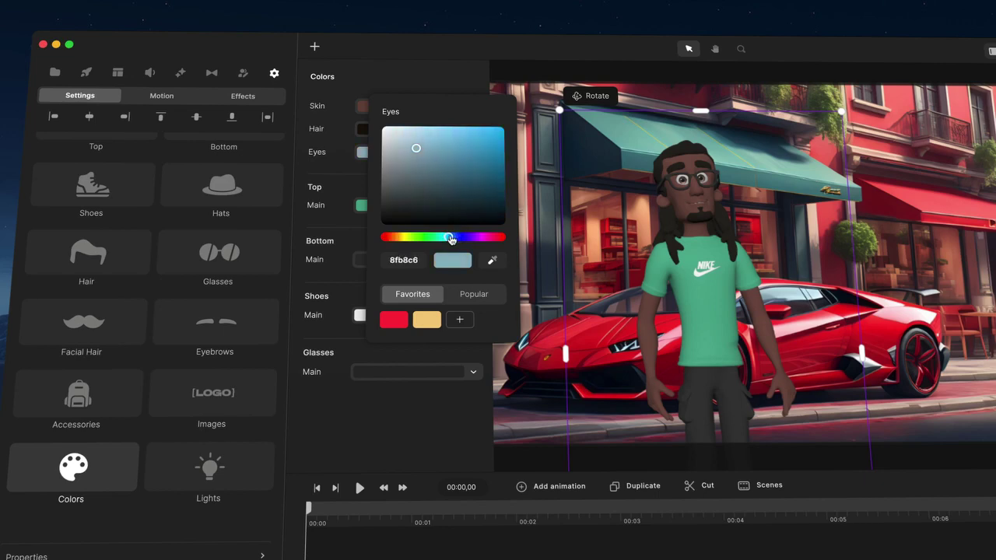
click(209, 469)
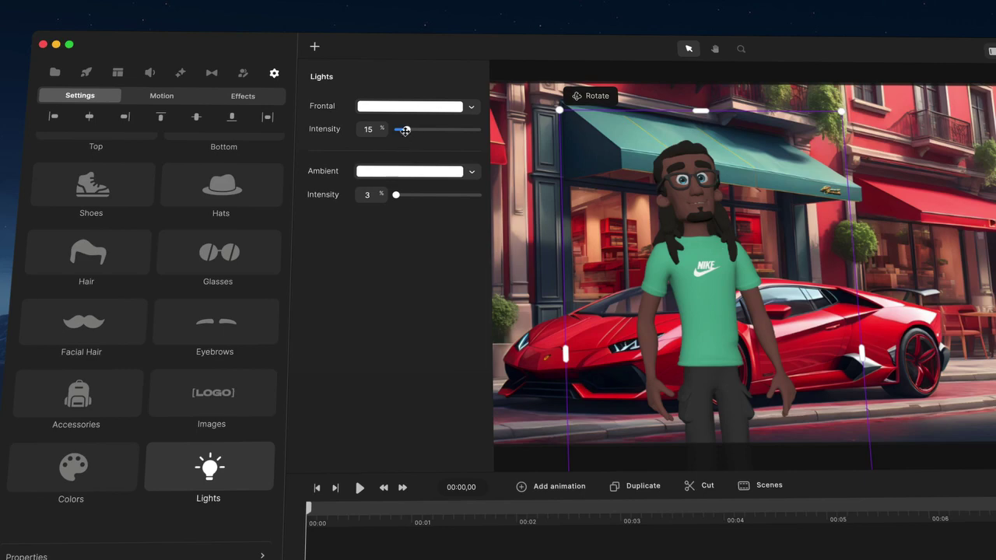
Set frontal light to 25% and ambient light to white at 8%, after trying yellow
mouse_move(406, 130)
mouse_down()
mouse_move(450, 130)
mouse_move(415, 130)
mouse_up()
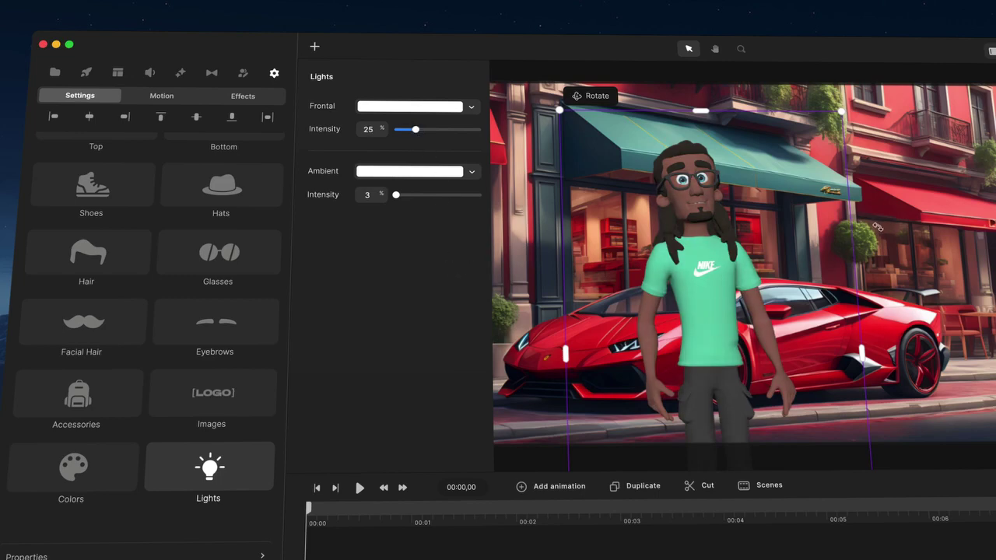
click(426, 173)
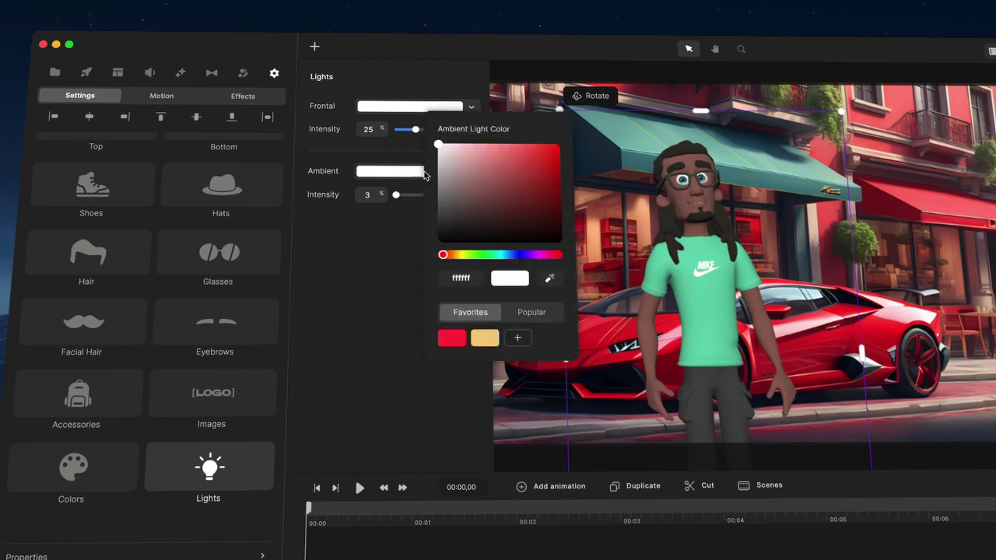
click(463, 256)
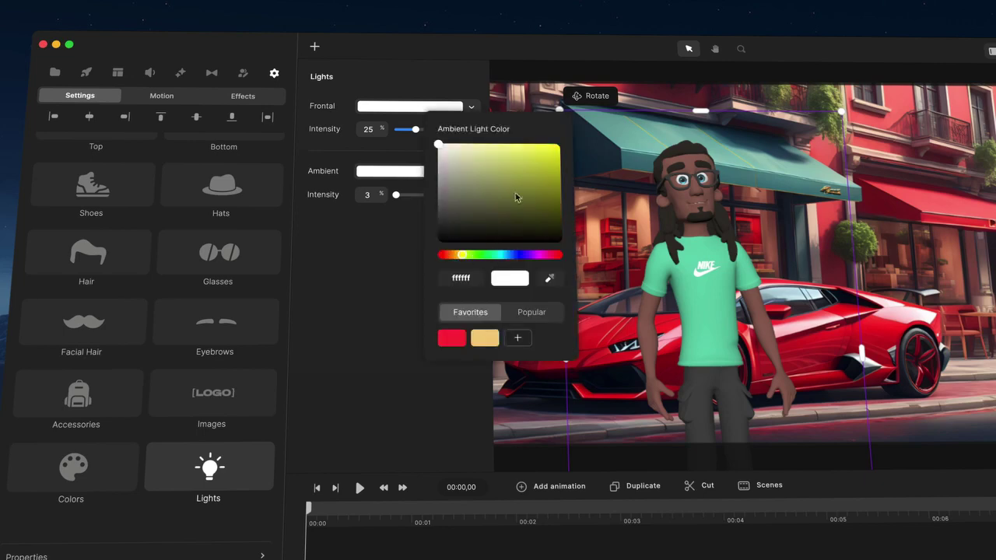
drag(528, 160, 519, 150)
drag(397, 196, 403, 196)
click(418, 173)
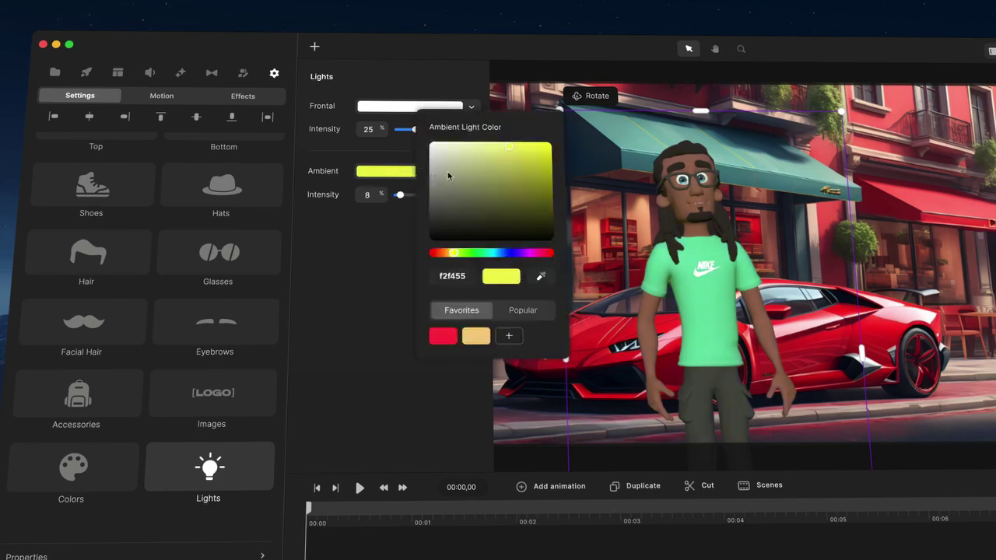
click(430, 143)
Fine-tune ambient intensity to 8, move Tom slightly lower, and reset the canvas view
click(228, 447)
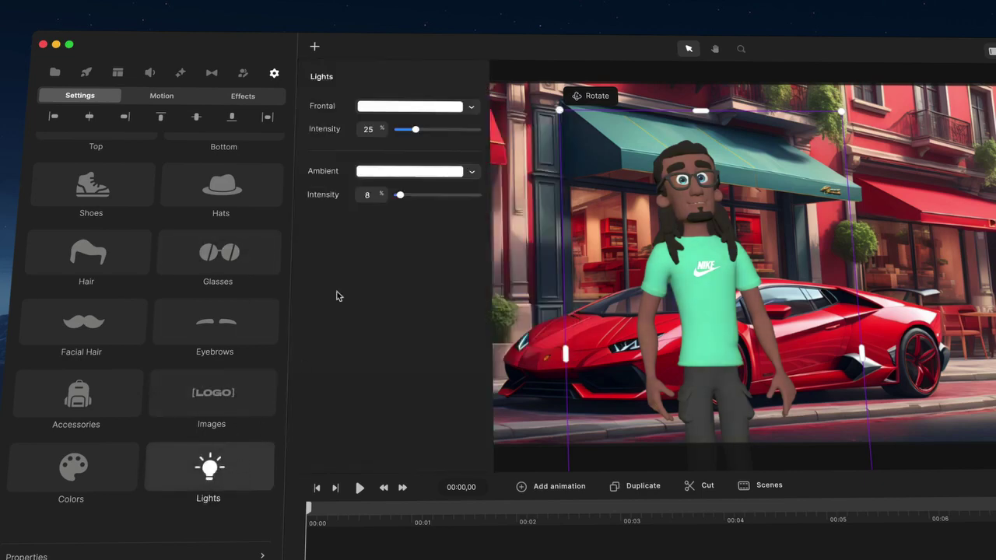
drag(401, 196, 400, 195)
drag(764, 243, 718, 290)
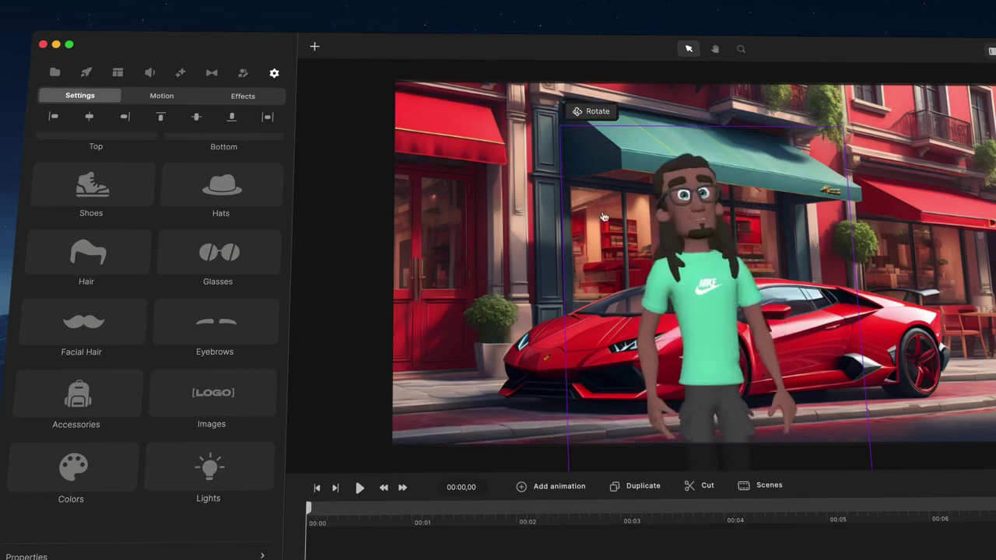
click(645, 111)
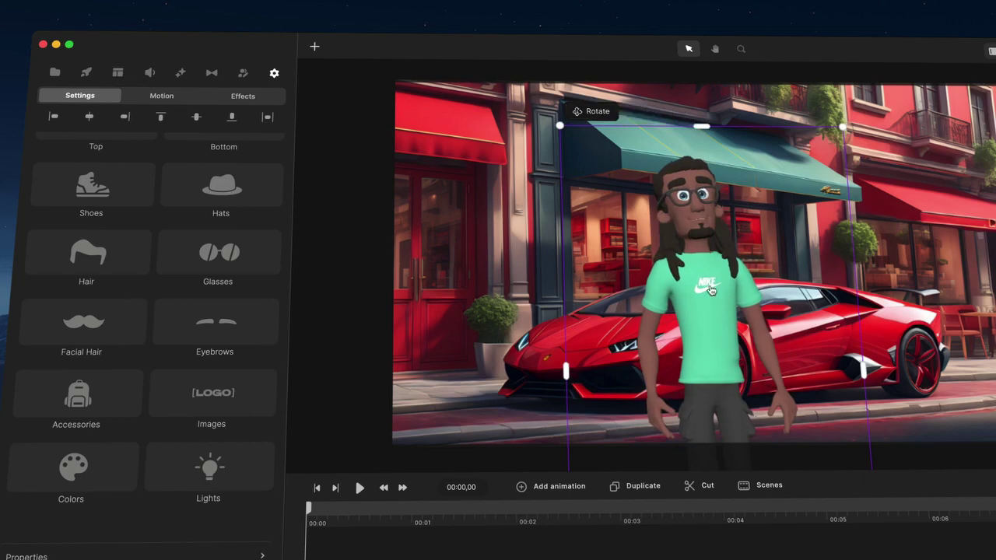
Add a Character View animation turning Tom from front view to side profile
click(563, 490)
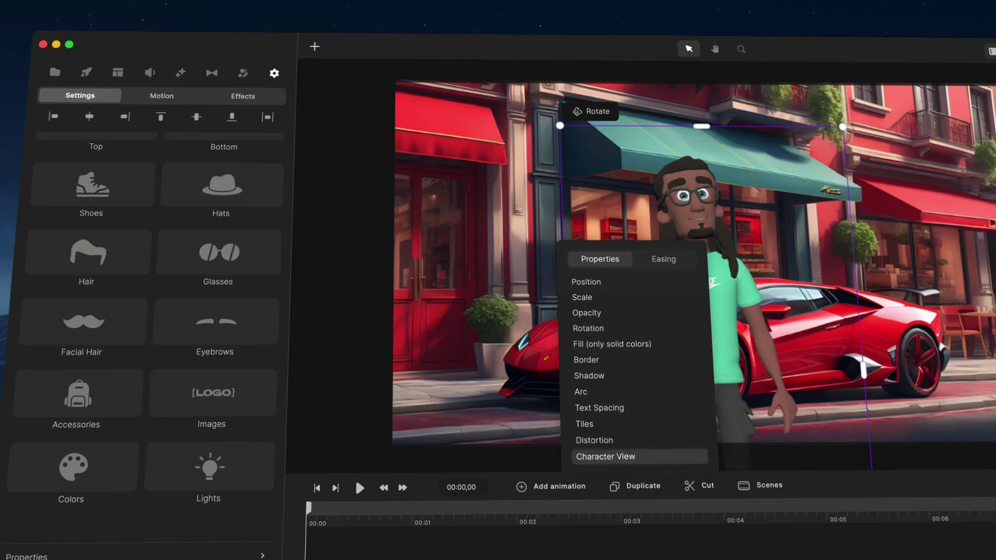
click(755, 269)
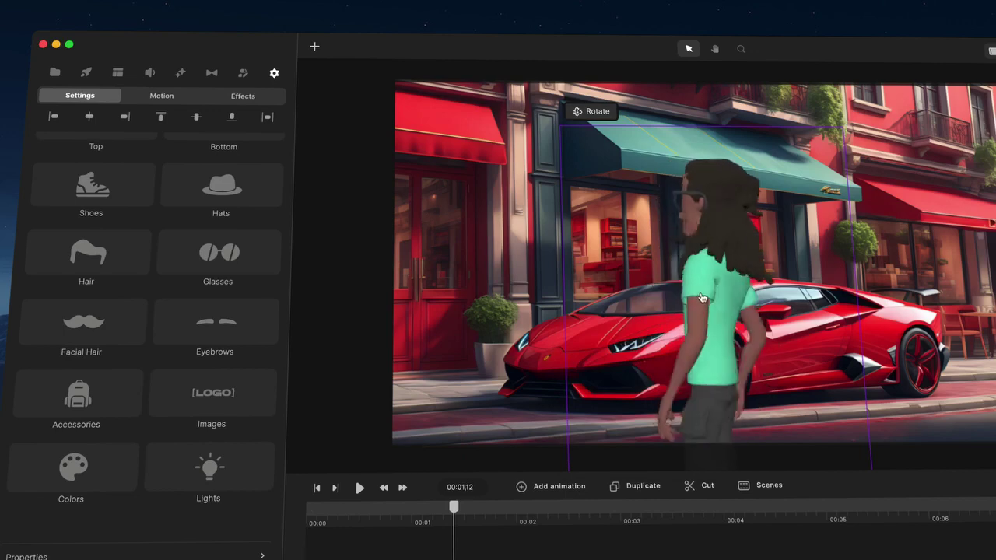
mouse_move(455, 511)
mouse_down()
mouse_move(344, 517)
mouse_move(416, 523)
mouse_move(311, 522)
mouse_move(453, 507)
mouse_up()
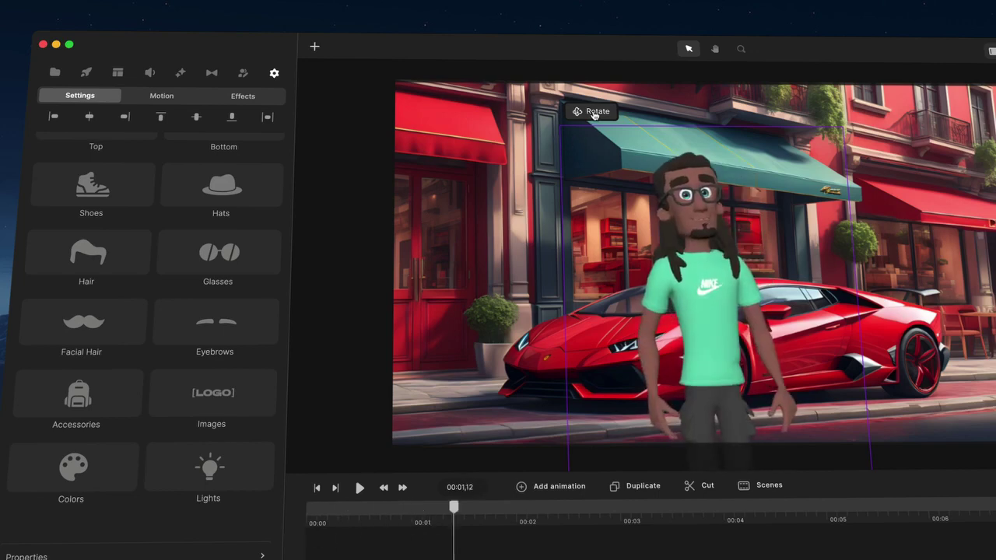
Change Tom's action from Idle to Wave, preview it, and rewind to the start
click(595, 155)
click(683, 176)
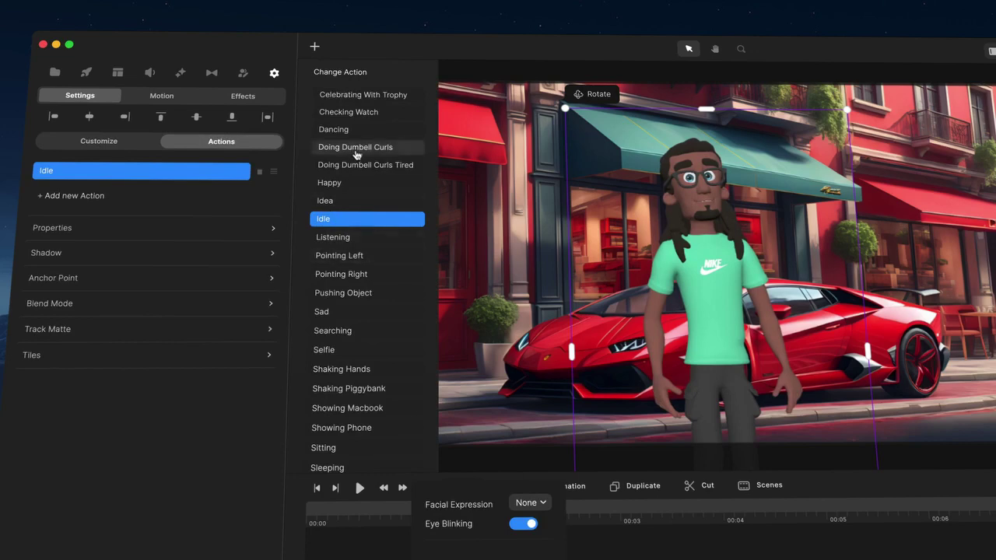
scroll(354, 190, down, 2)
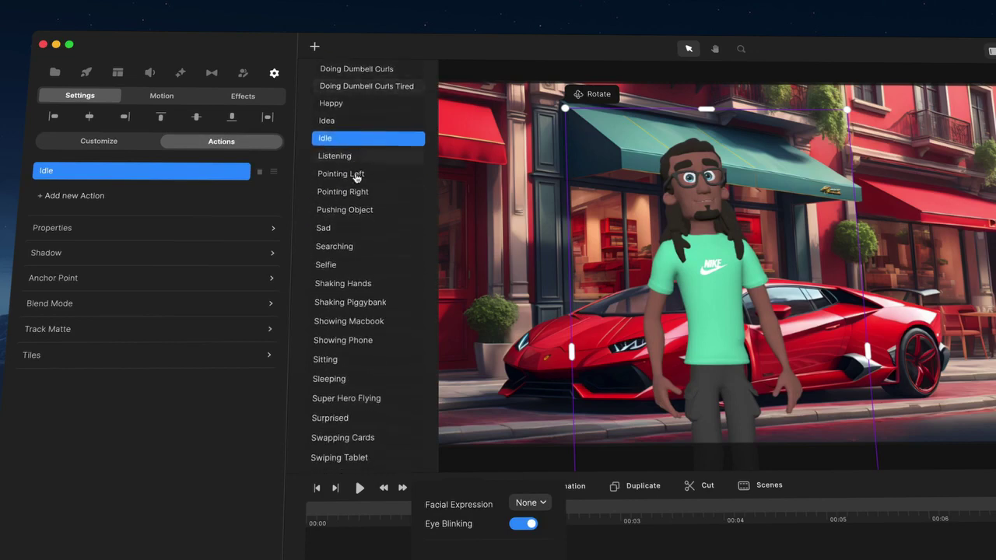
scroll(354, 190, down, 3)
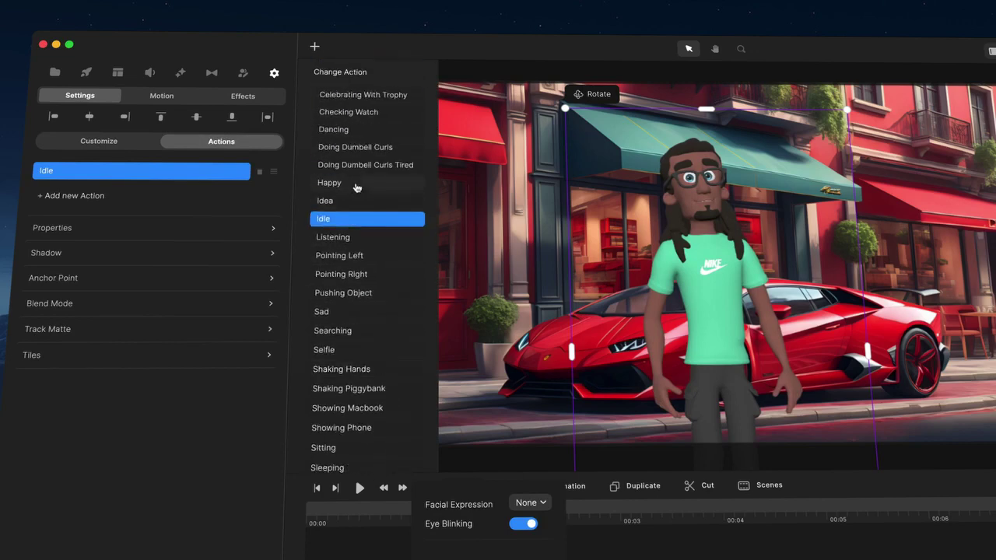
scroll(356, 183, down, 5)
click(341, 336)
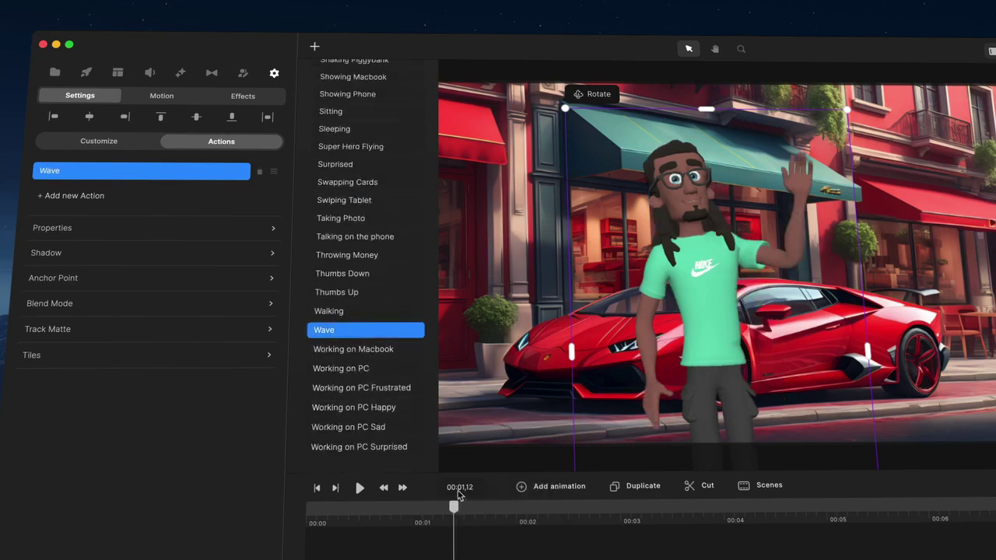
drag(456, 507, 381, 531)
click(316, 487)
click(381, 517)
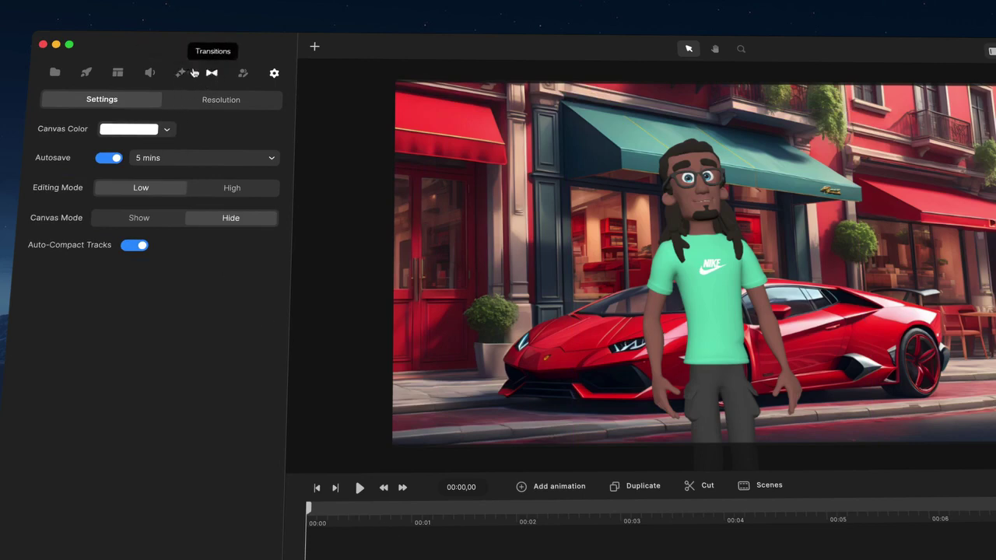
In text-to-speech, preview the Clyde, Giovanni and Charlie male voices
click(151, 72)
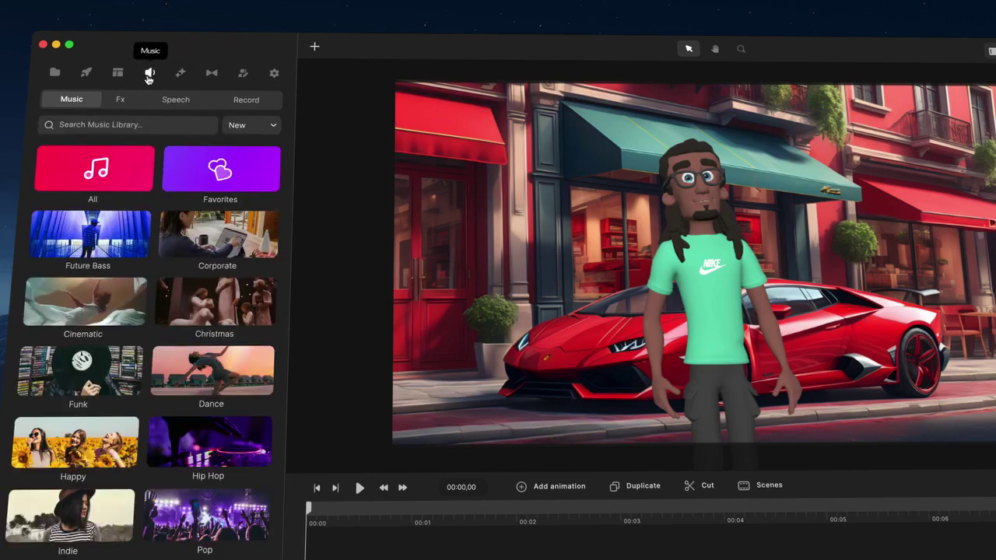
click(178, 101)
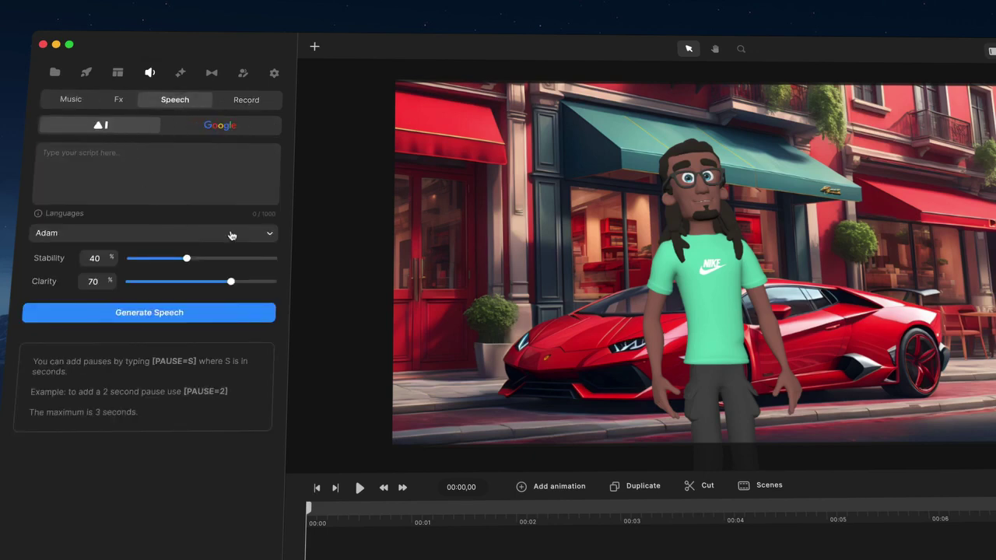
click(269, 234)
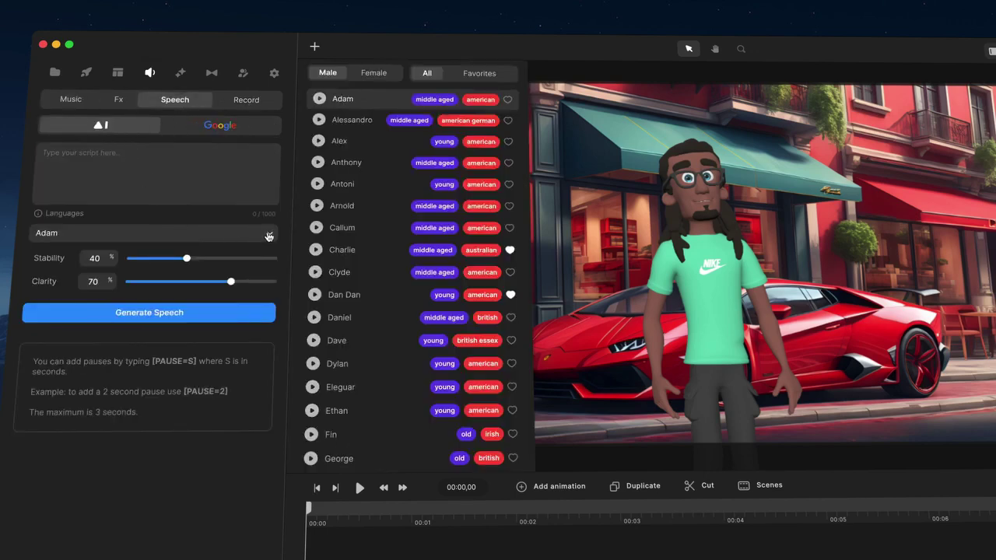
click(315, 269)
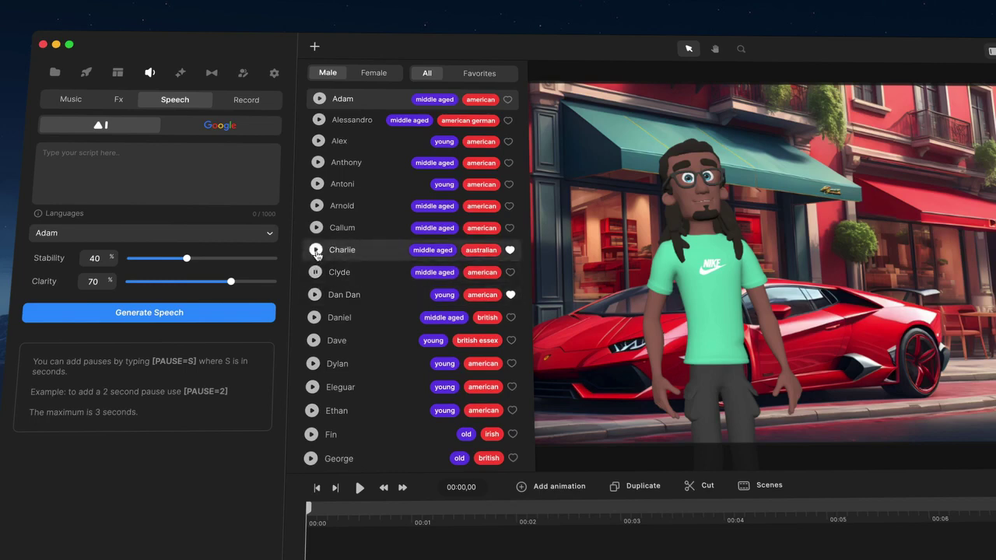
scroll(316, 255, down, 5)
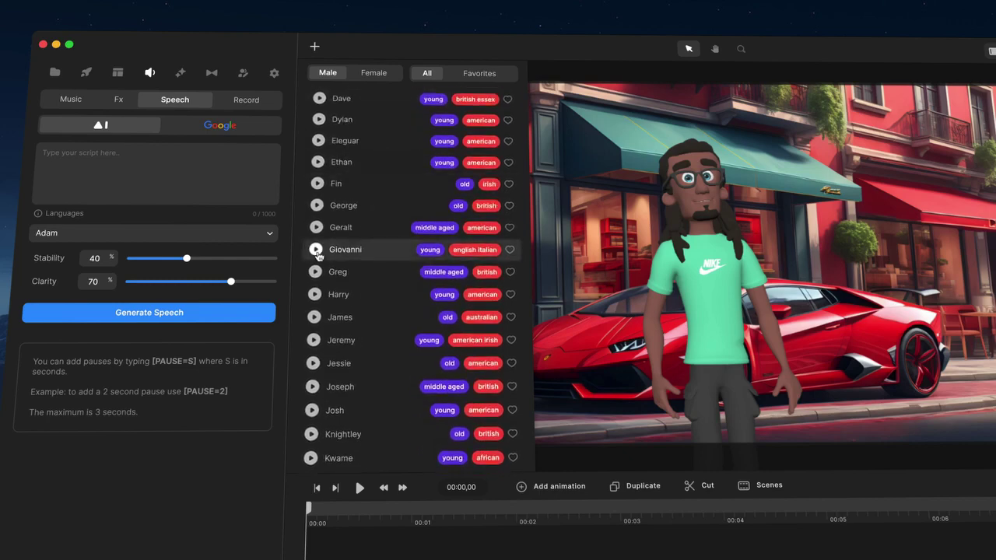
click(316, 205)
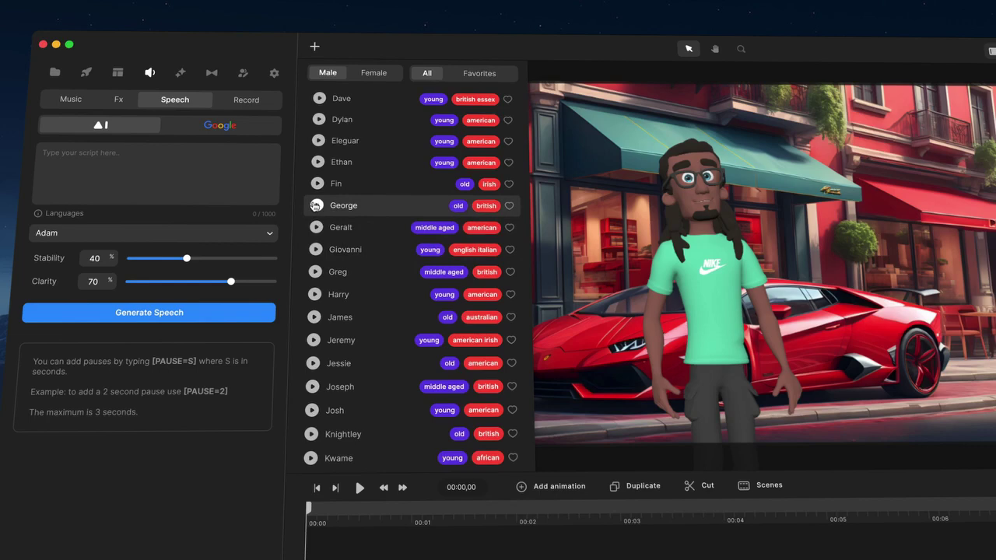
scroll(316, 205, up, 5)
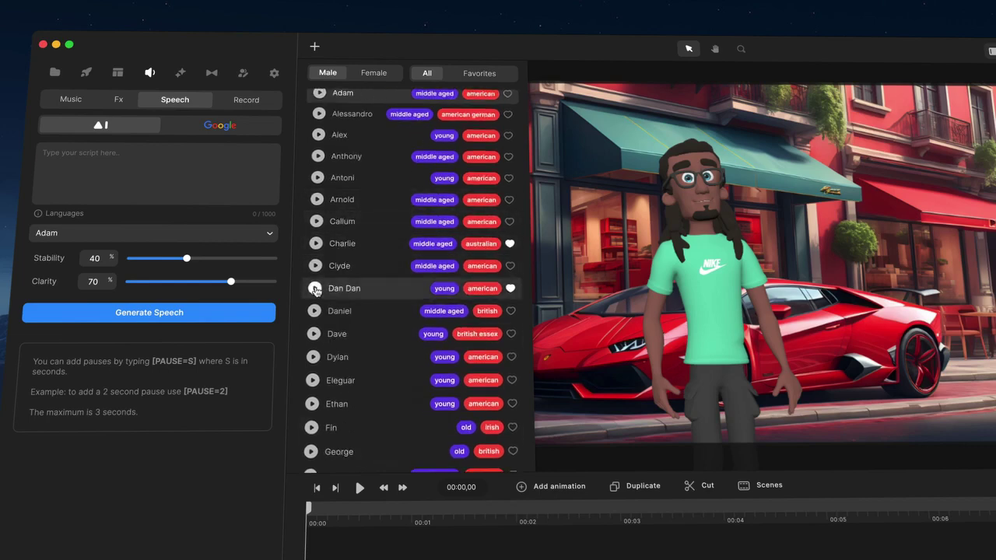
click(315, 245)
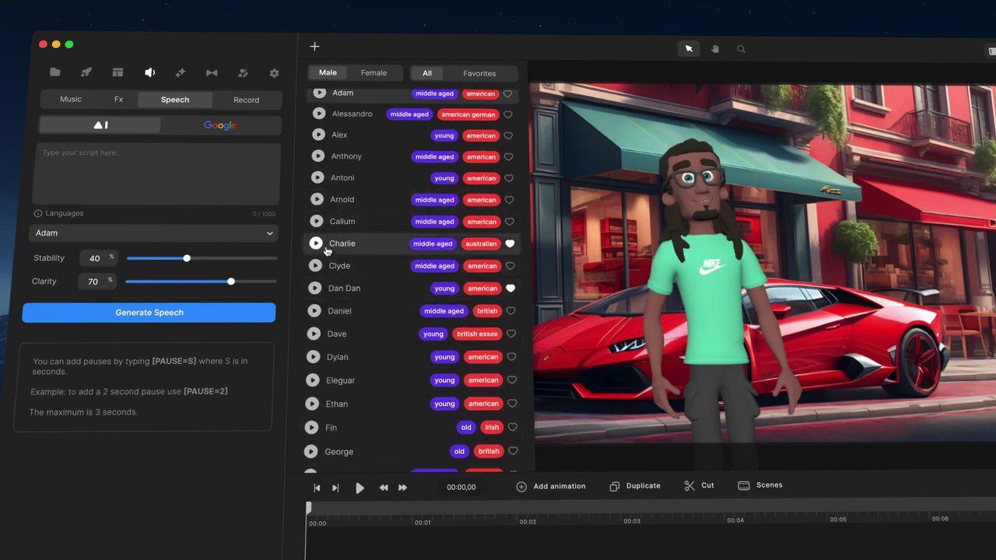
Select Charlie, enter Tom's introduction script, and generate speech at 25% stability
click(372, 244)
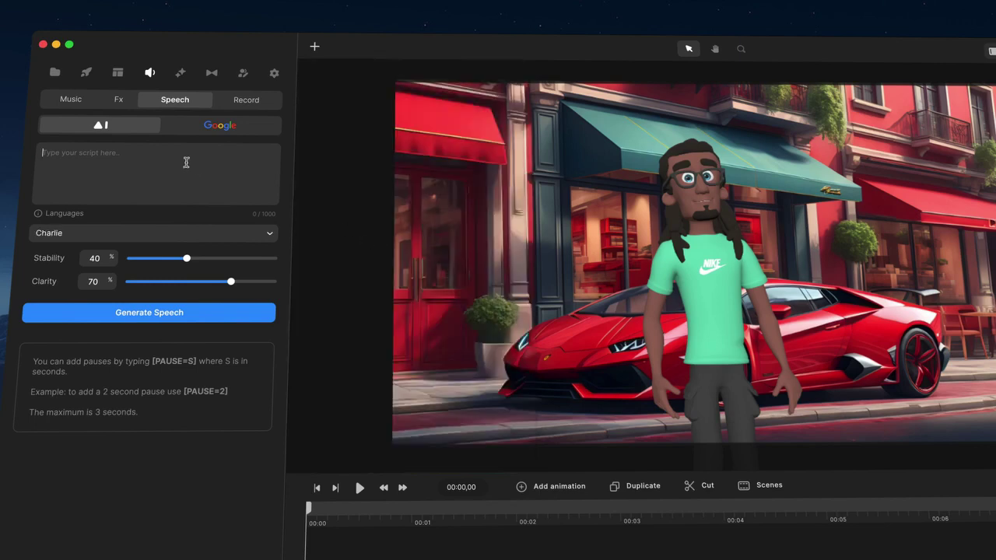
click(186, 162)
text(H)
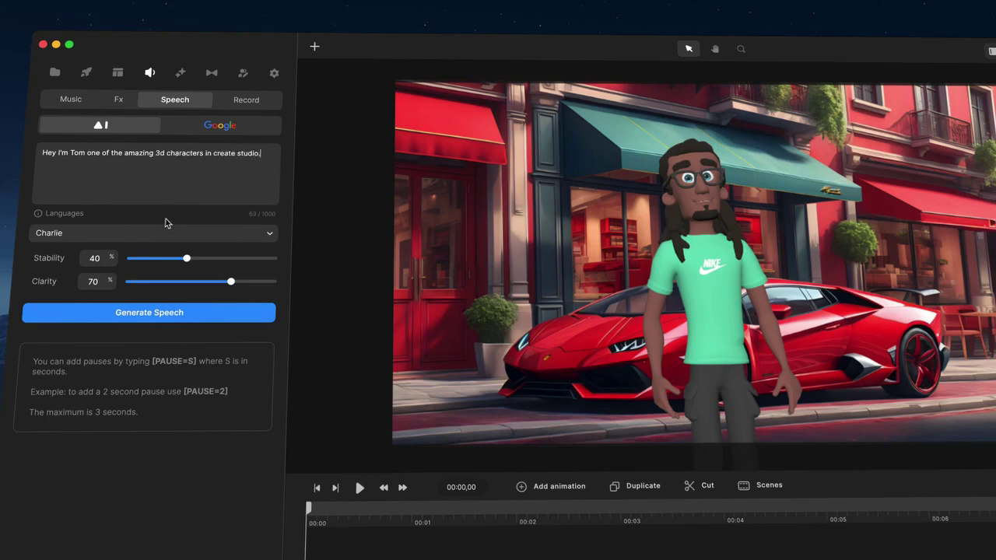
click(164, 312)
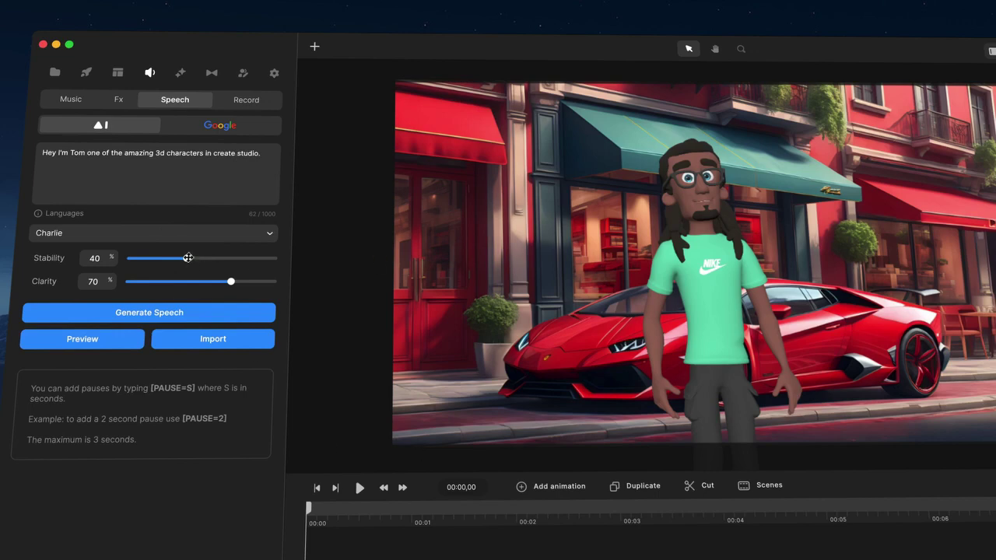
drag(187, 257, 166, 259)
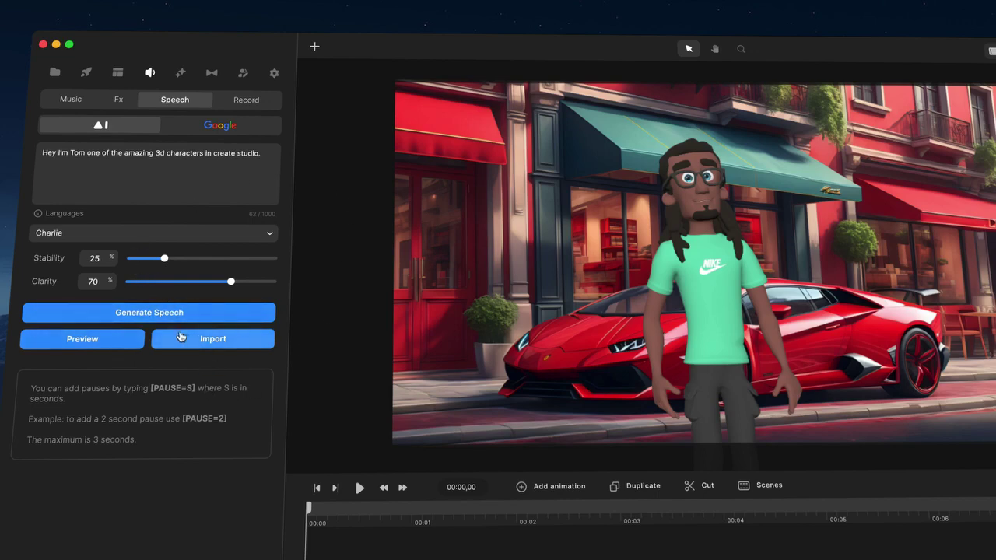
click(132, 314)
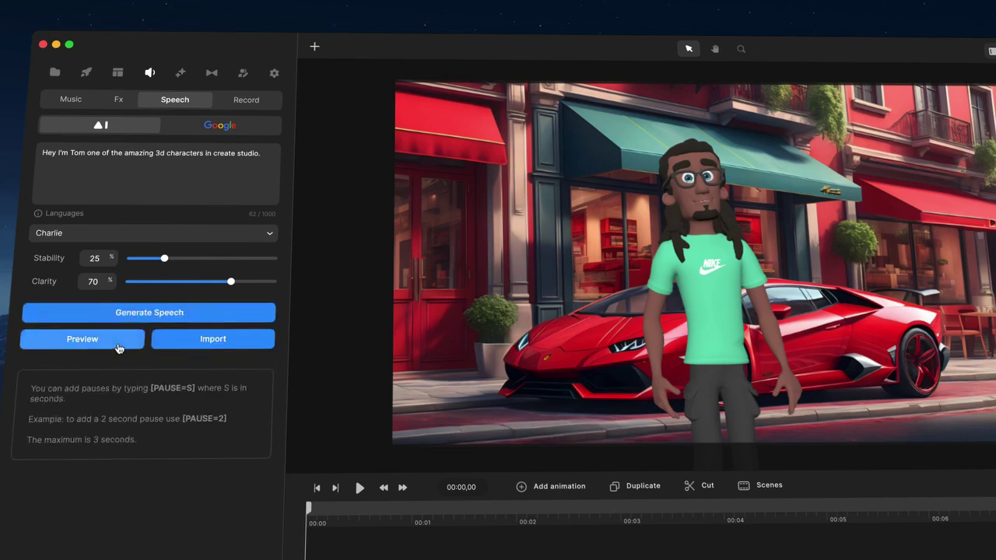
Import the Text to Speech audio from Project media onto the timeline and play it
click(222, 345)
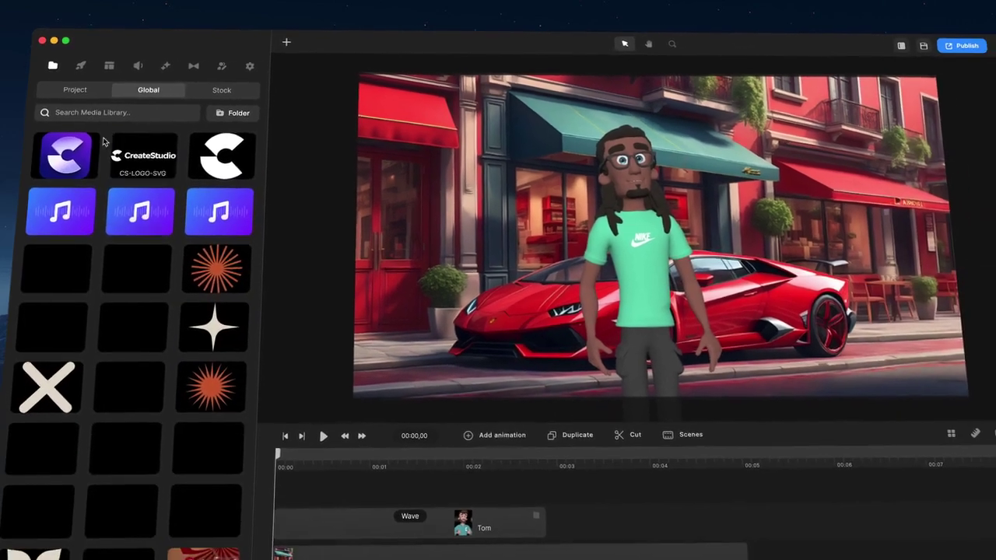
click(79, 99)
drag(232, 167, 295, 465)
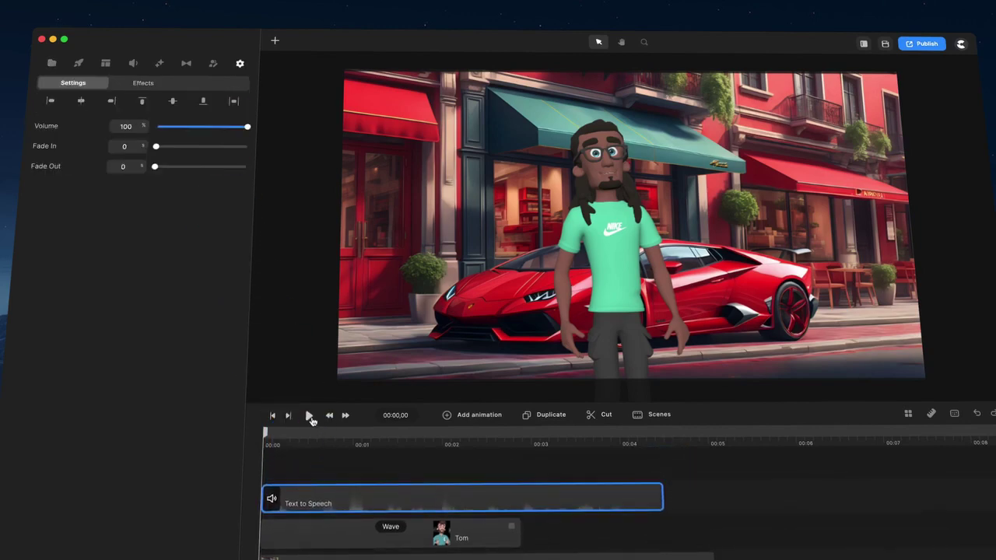
click(310, 417)
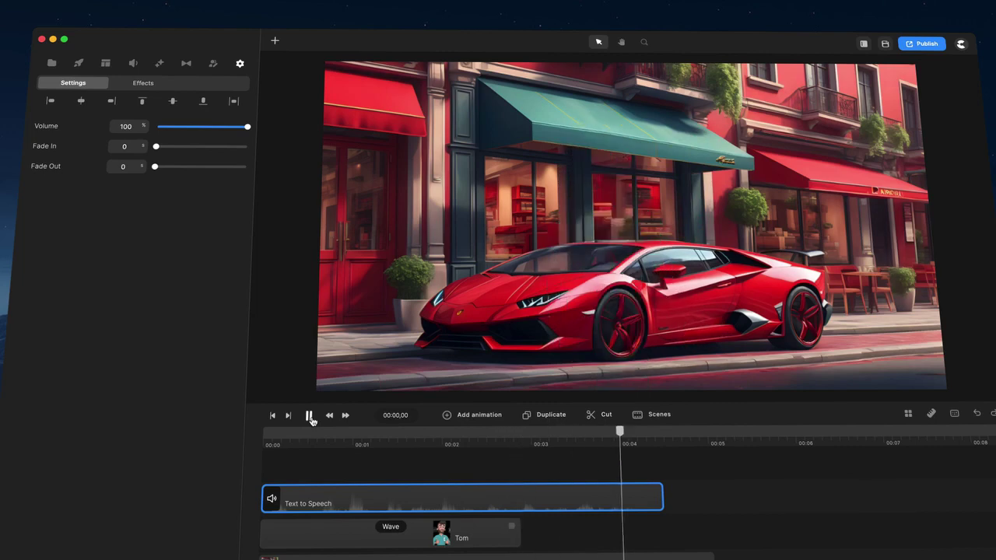
Add a Thumbs Up action after Wave on Tom's clip and scrub back to review
click(309, 417)
click(477, 520)
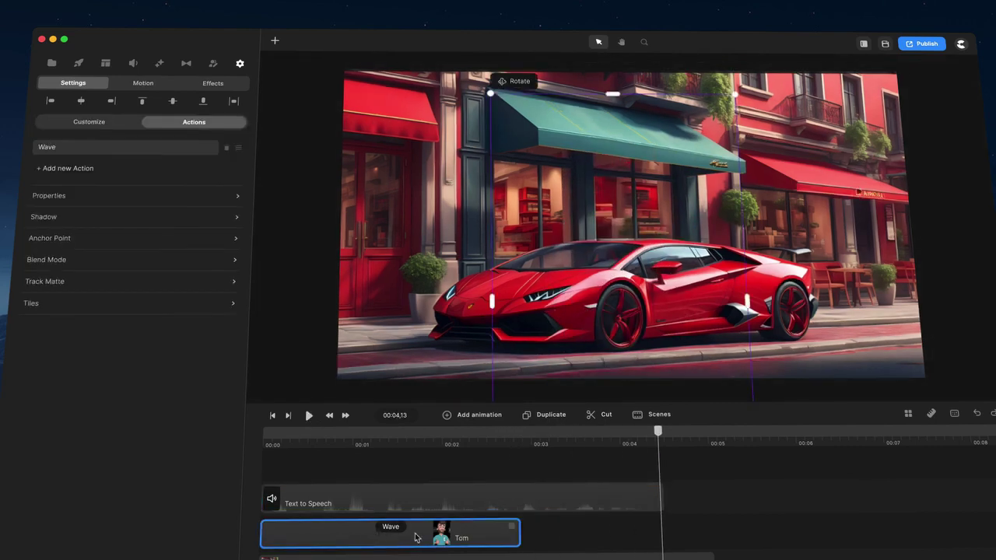
click(70, 168)
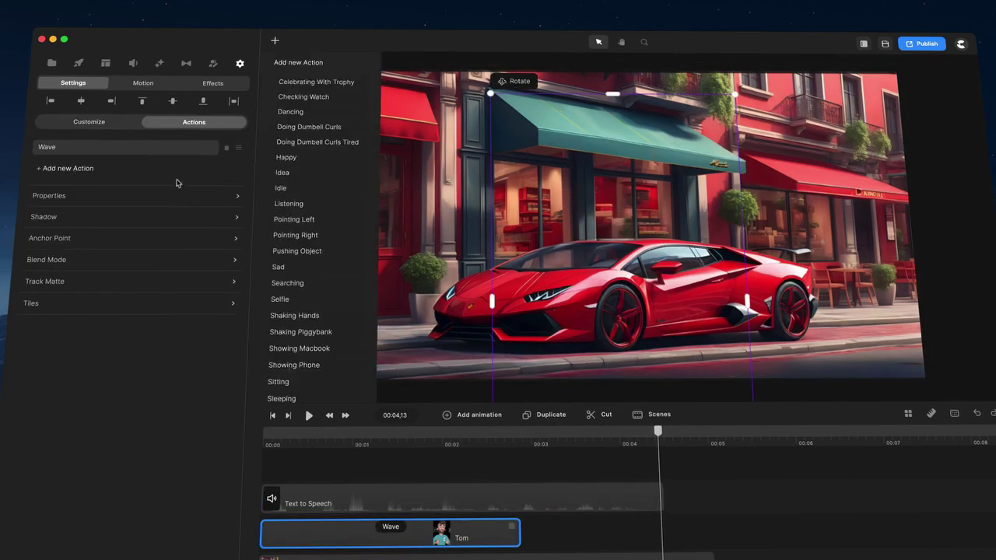
scroll(299, 166, down, 5)
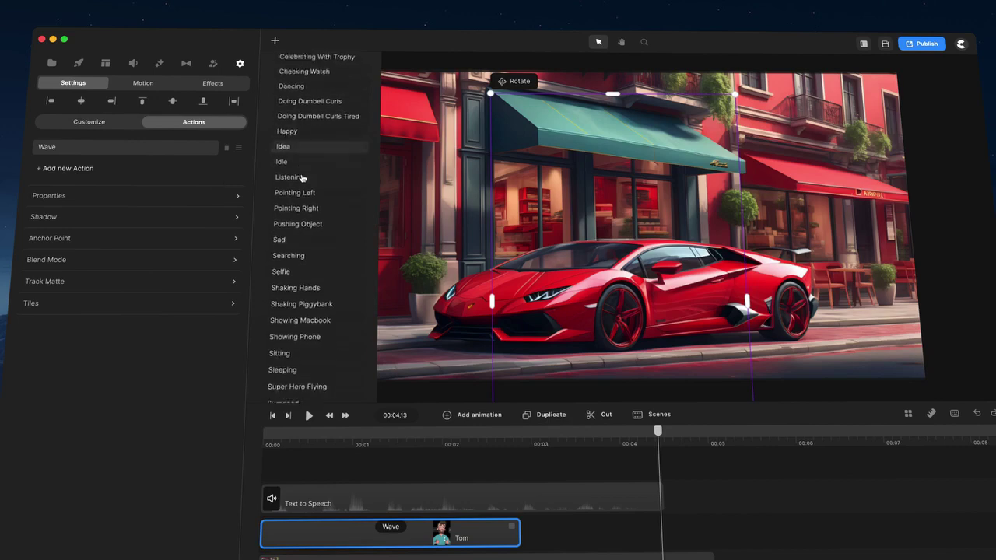
click(300, 255)
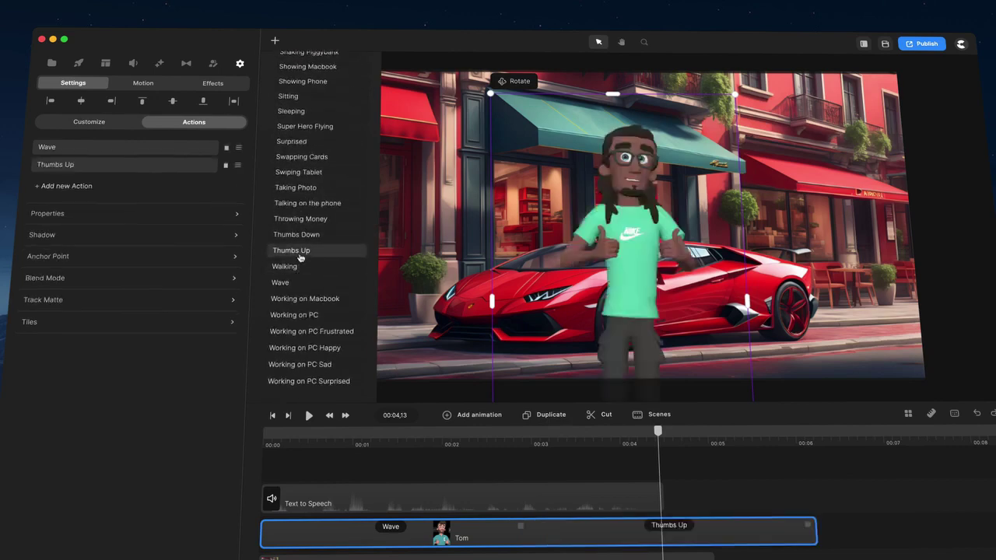
drag(573, 430, 329, 440)
click(371, 495)
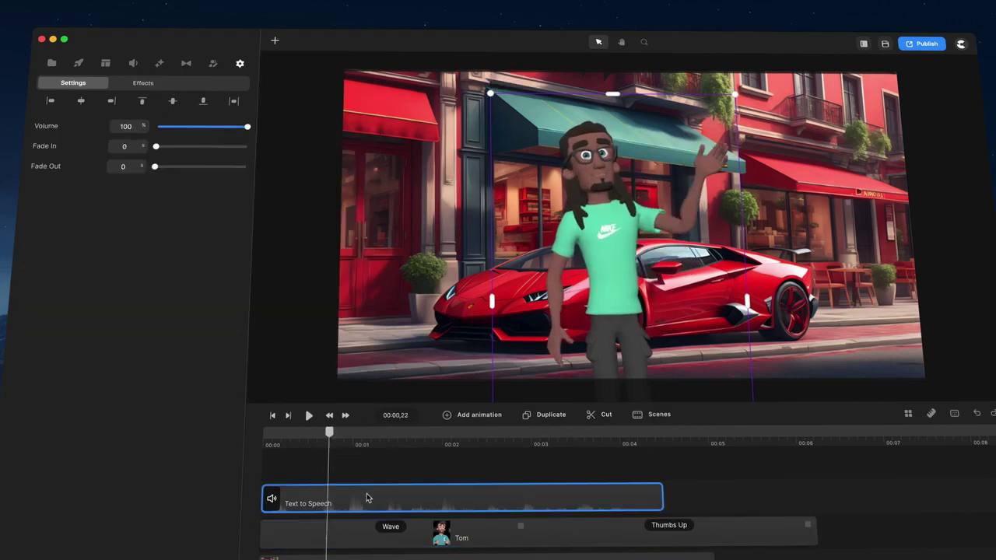
Shift the Text to Speech clip so it starts just after 0s
right_click(368, 498)
click(349, 505)
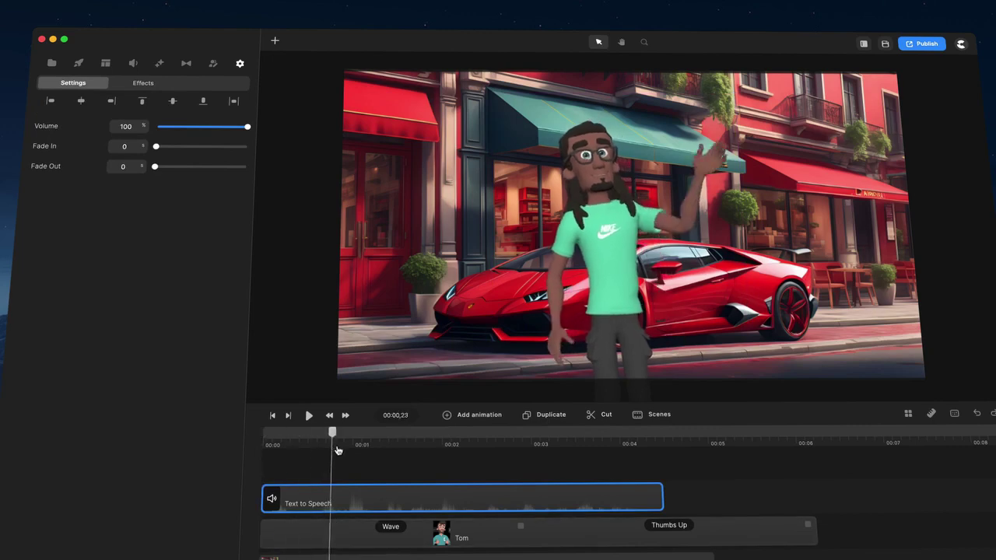
drag(337, 502, 854, 498)
right_click(854, 499)
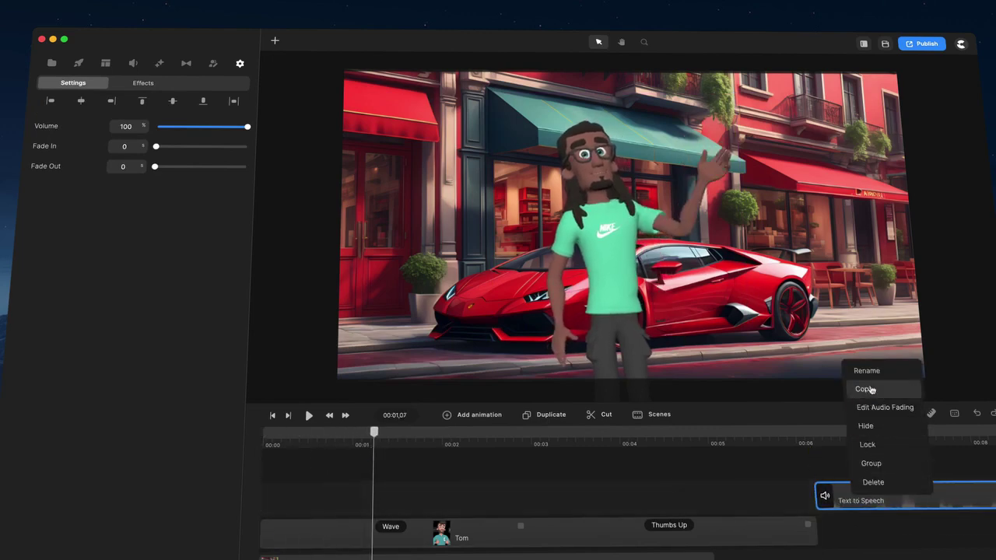
click(837, 501)
drag(817, 494, 313, 493)
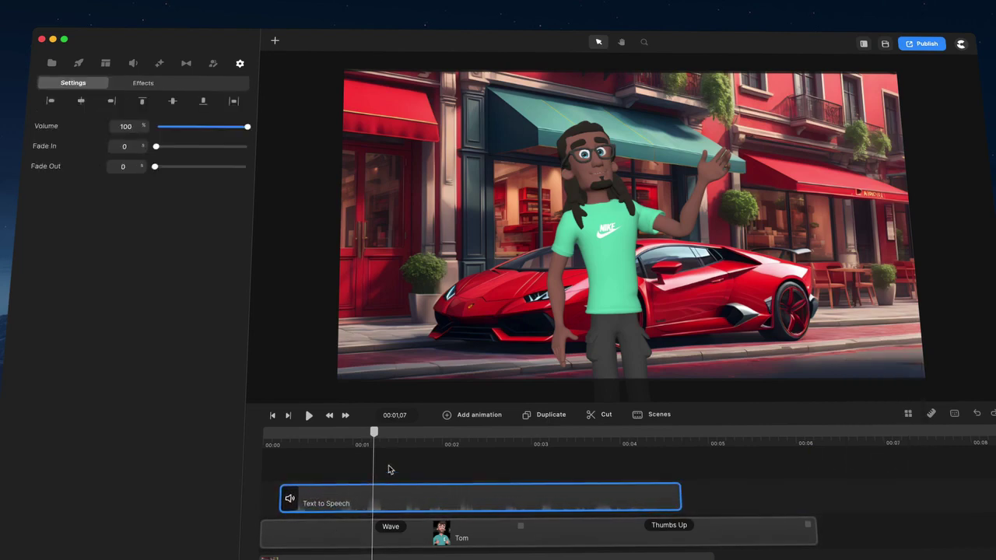
Play the scene from the start to check the speech timing against Tom's wave
click(266, 435)
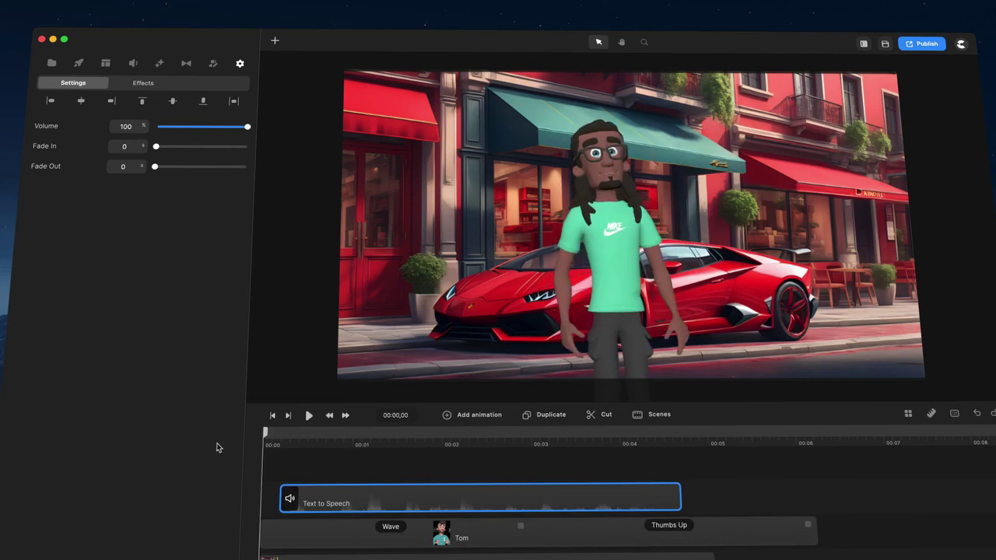
right_click(357, 509)
click(408, 342)
drag(267, 435, 196, 426)
click(309, 415)
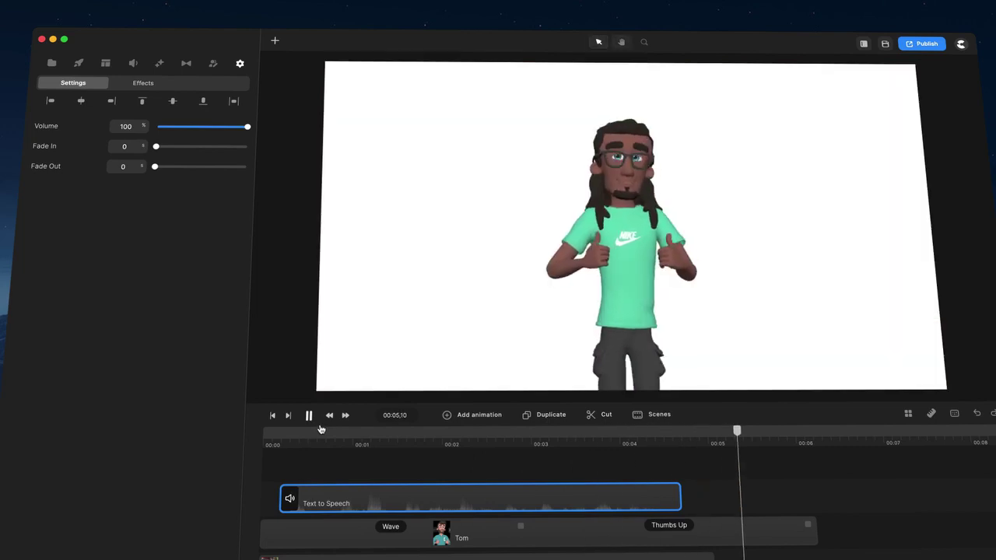
Stretch the Lamborghini background image clip to about 00:06, ending with Tom's clip
scroll(666, 505, down, 2)
drag(716, 496, 814, 492)
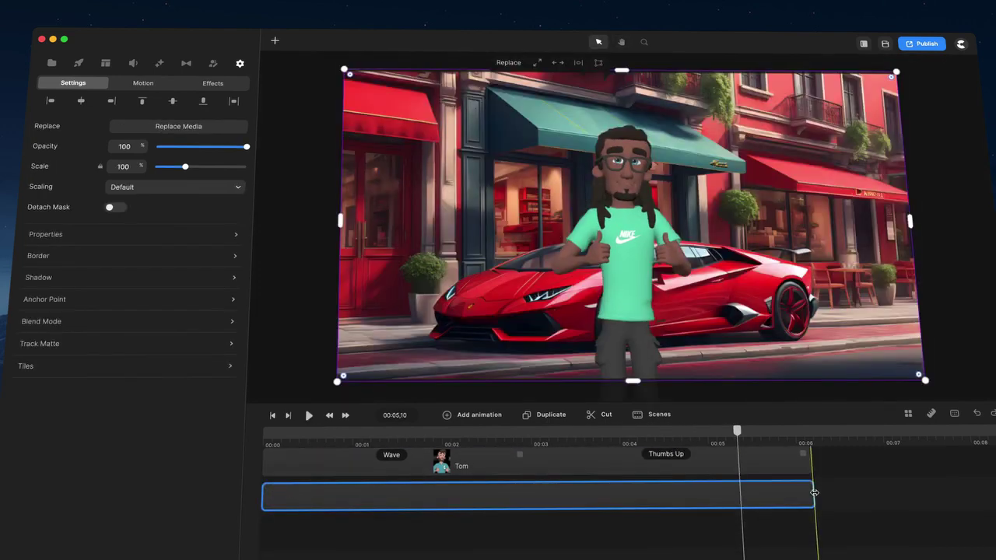
click(840, 494)
scroll(836, 492, up, 3)
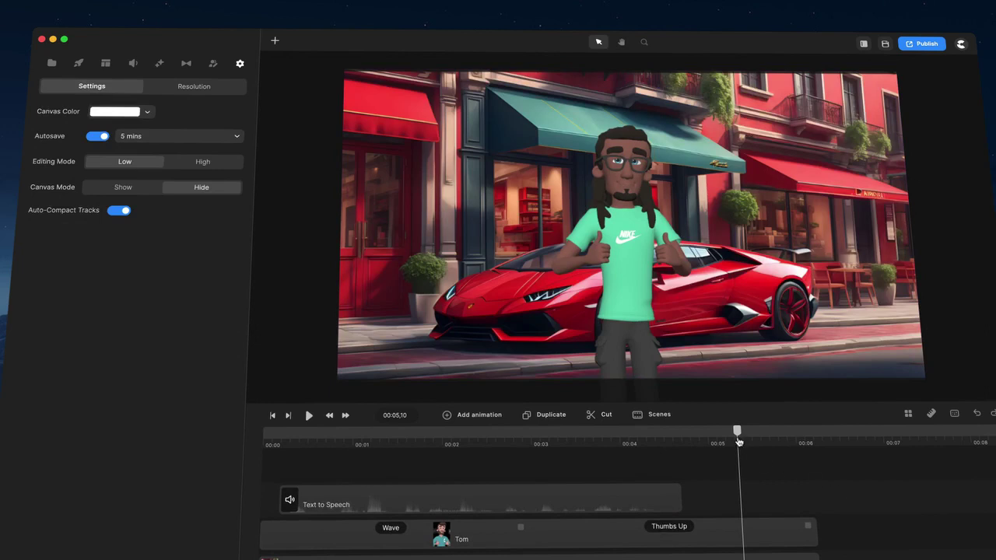
drag(739, 442, 702, 443)
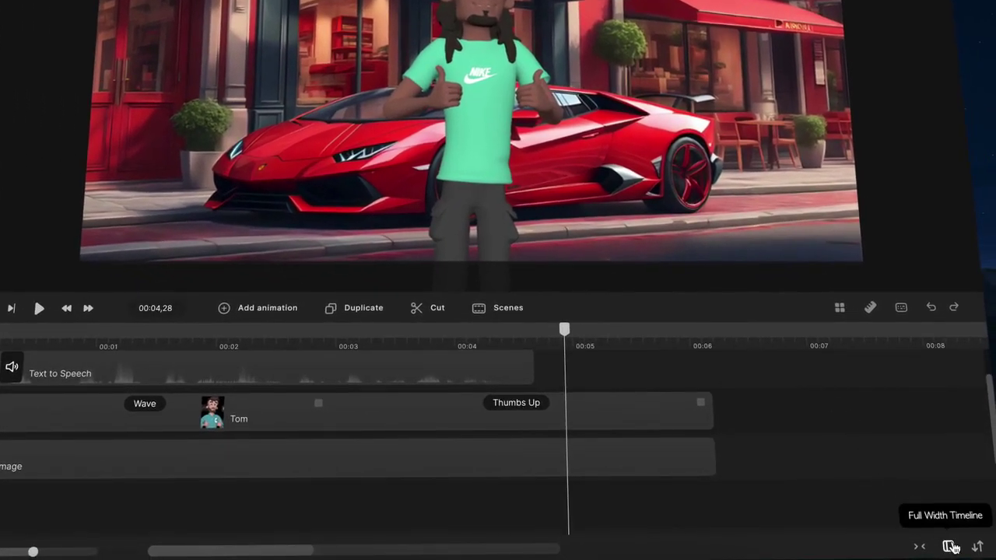
Try medium and small timeline track heights, then settle on Large tracks
click(978, 546)
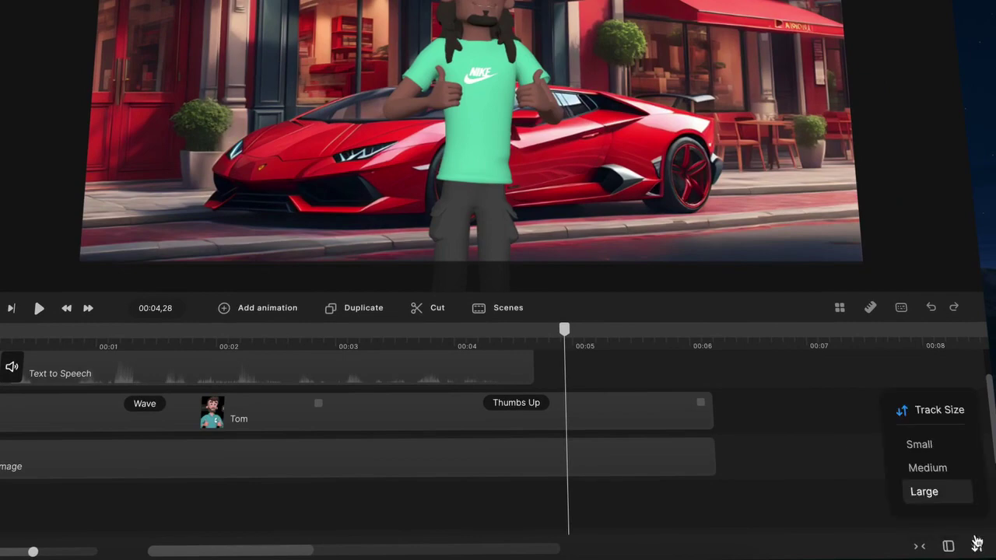
click(944, 470)
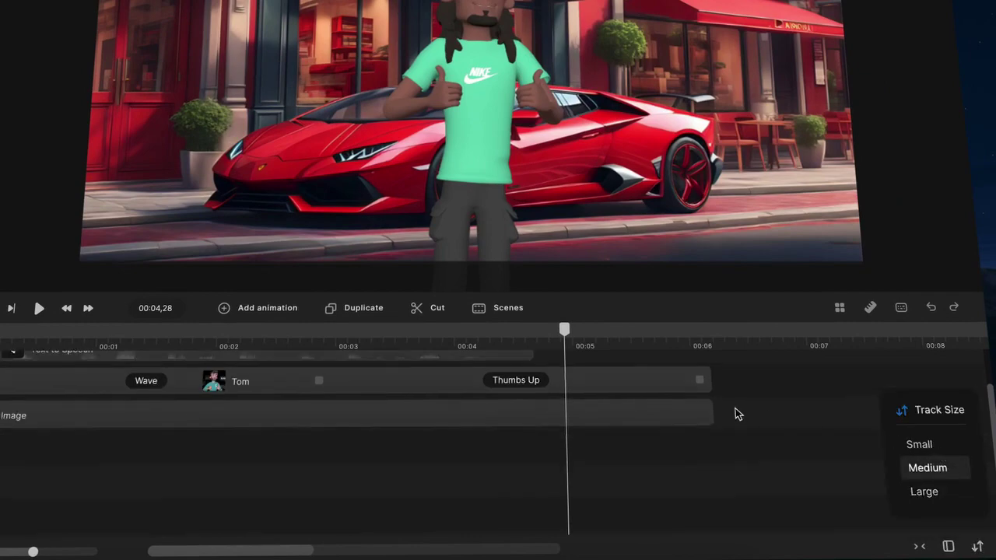
click(932, 446)
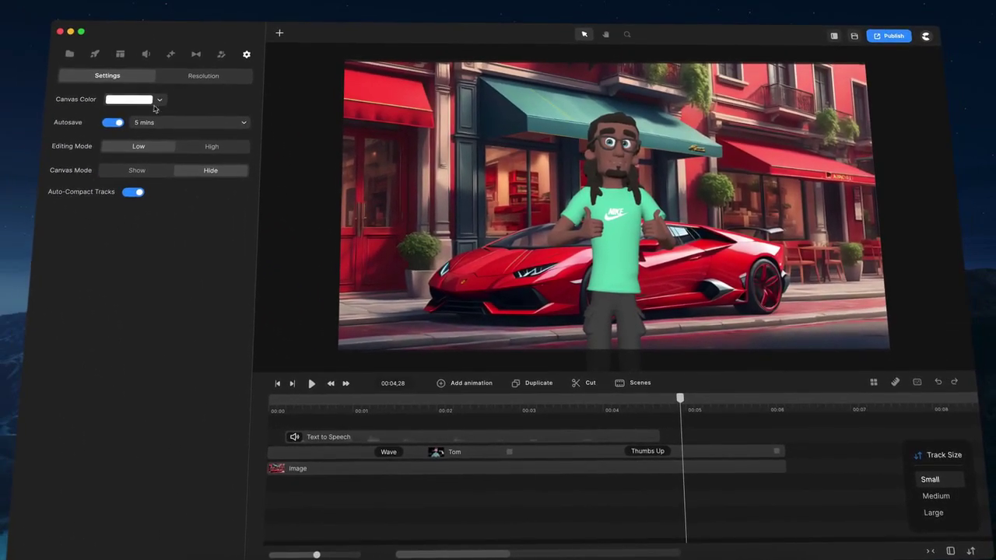
click(94, 53)
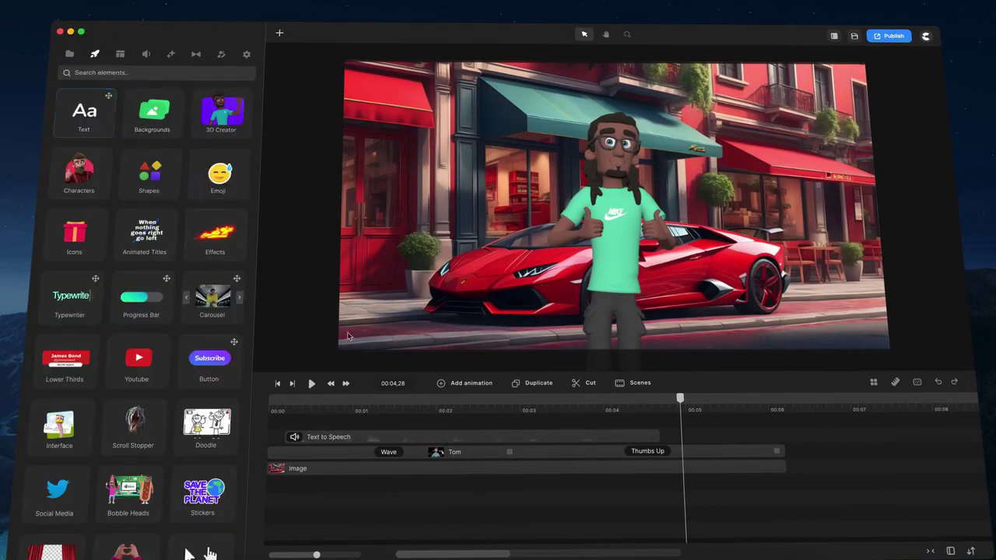
click(969, 549)
click(953, 513)
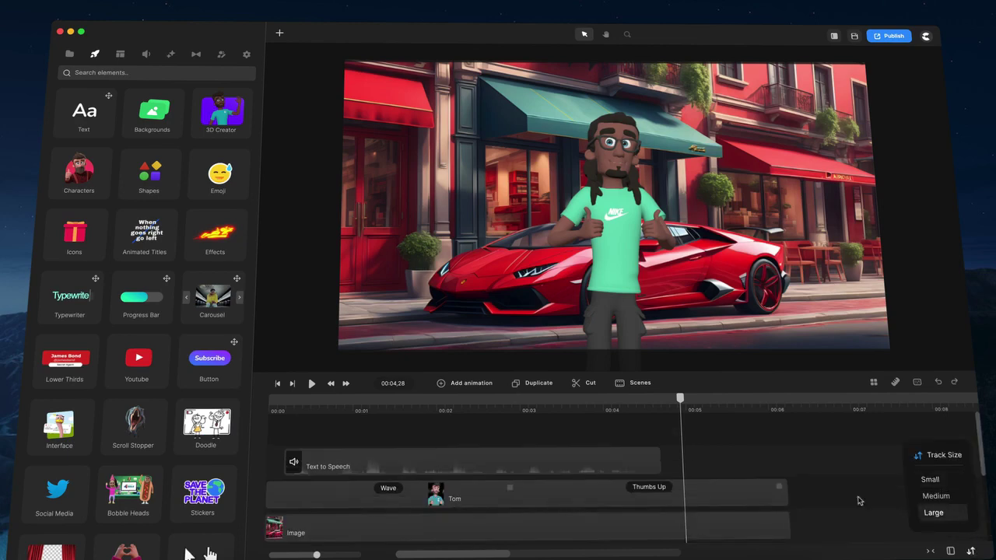
Add a keyframe on Tom's track at 00:03,20, near the Thumbs Up action
click(647, 489)
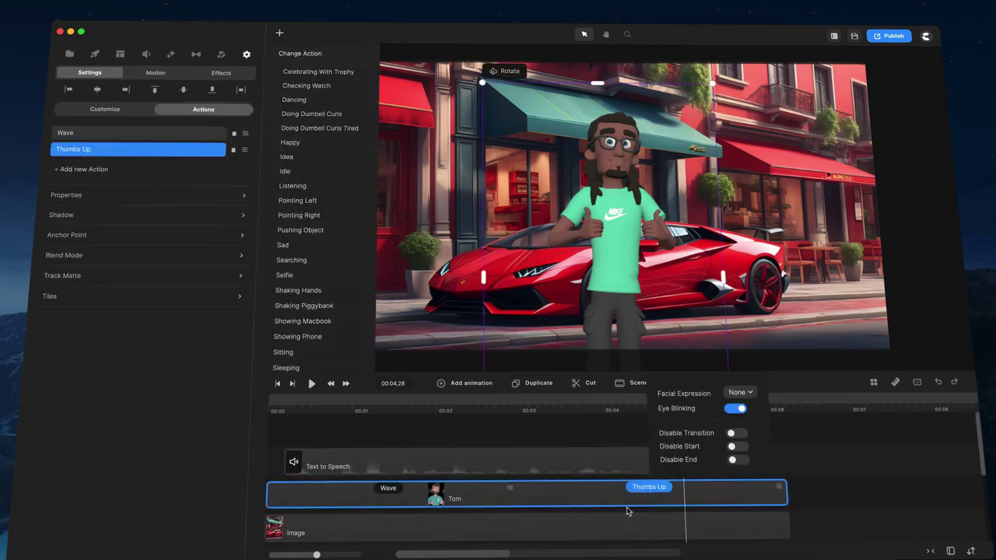
click(628, 509)
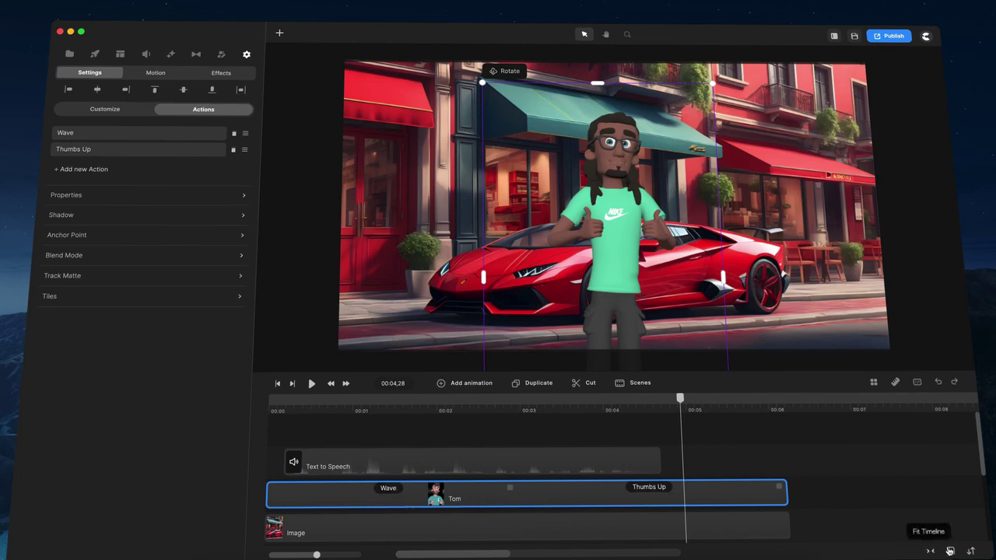
drag(678, 401, 575, 400)
click(585, 492)
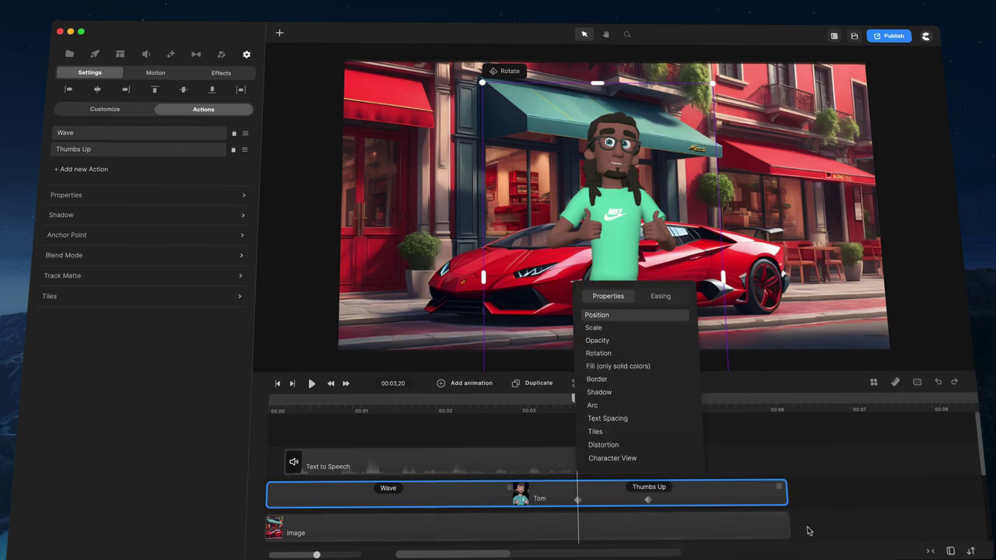
Check Tom's keyframe lane at small track size, then restore Large tracks
click(970, 548)
click(940, 480)
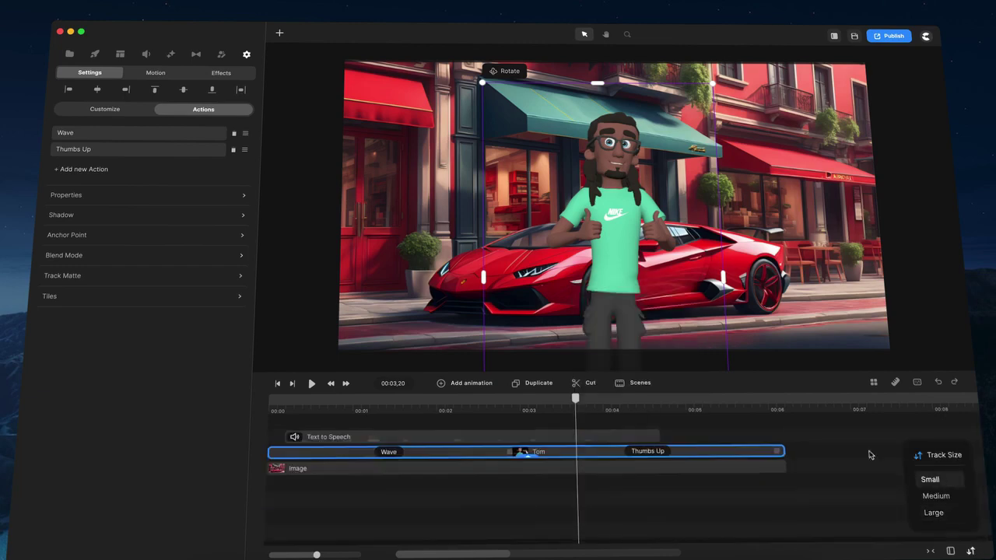
click(531, 461)
click(528, 468)
click(971, 547)
click(947, 519)
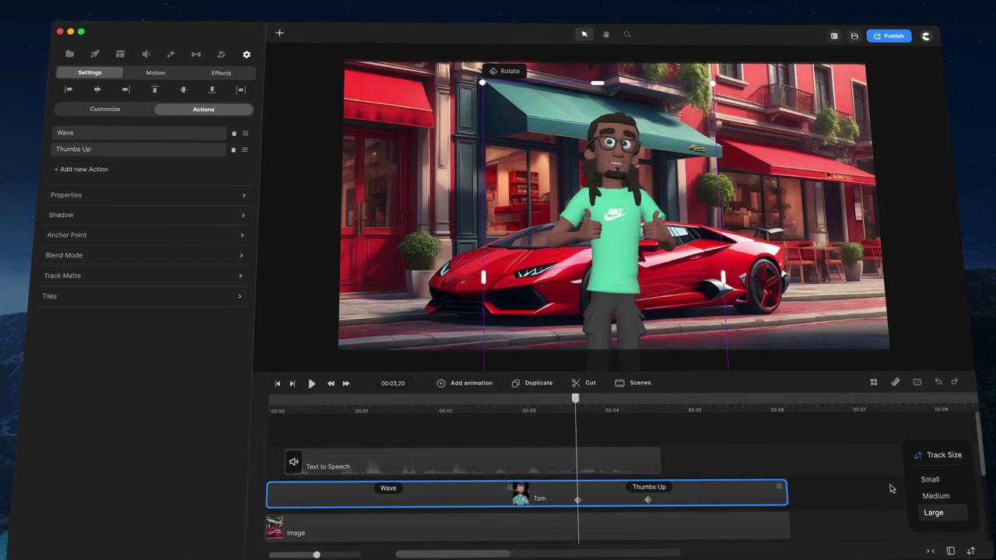
click(747, 451)
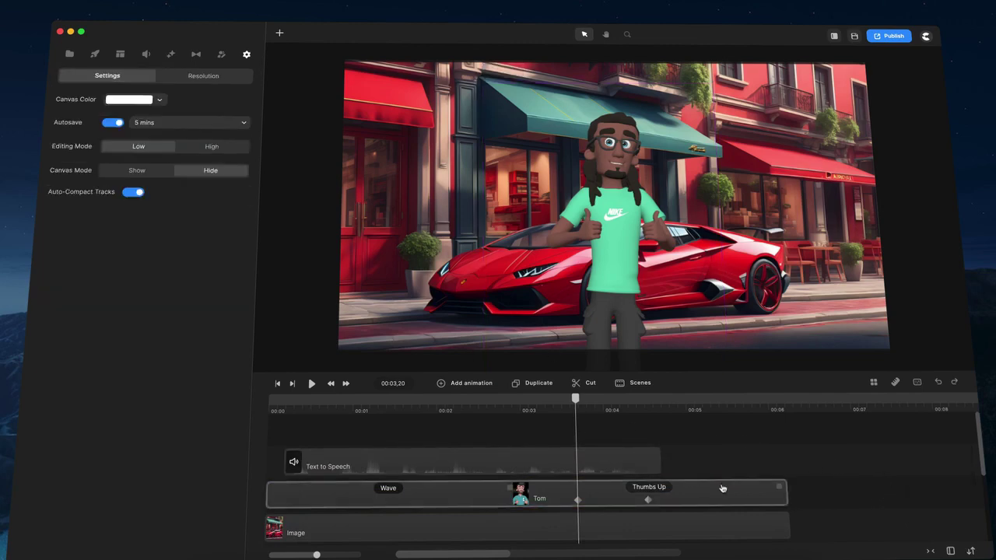
scroll(725, 469, down, 1)
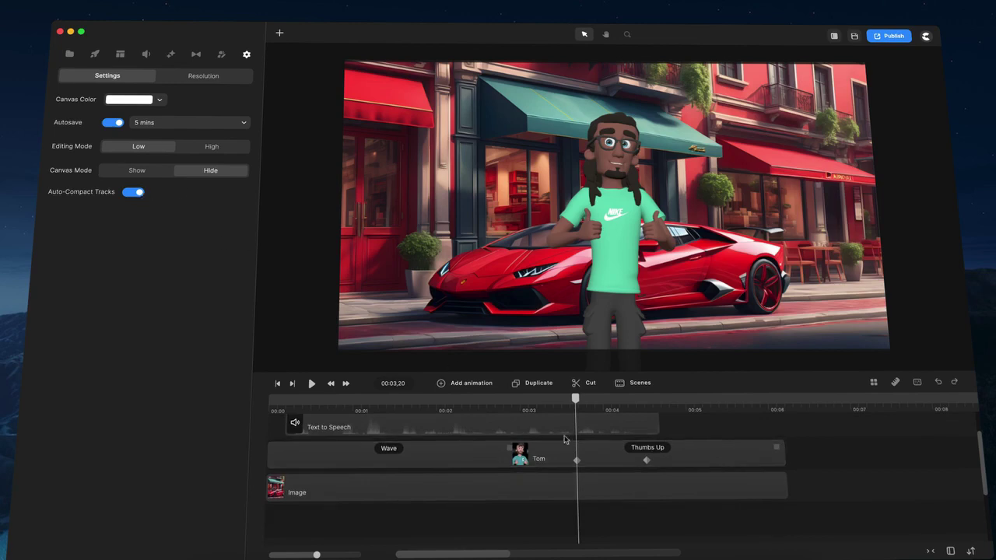
scroll(716, 469, up, 1)
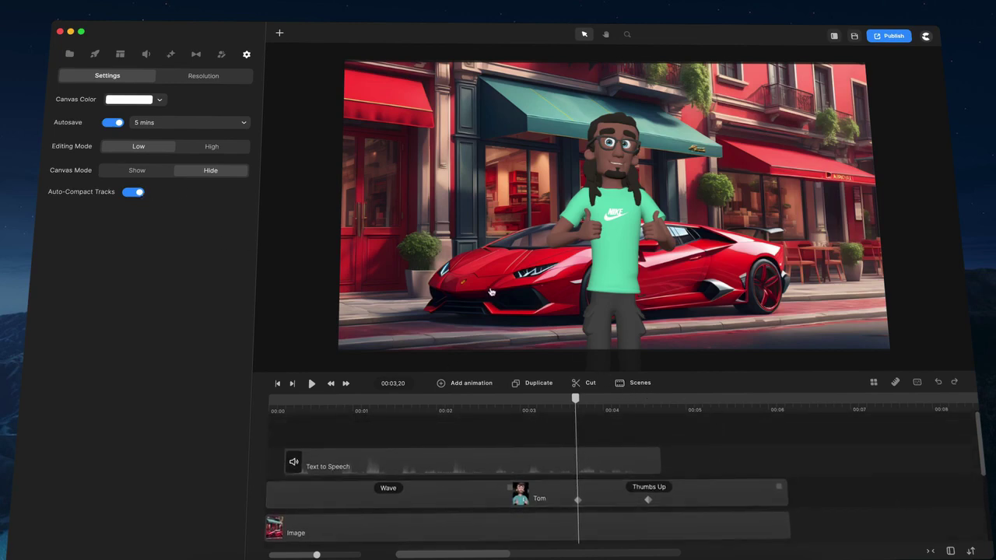
key(t)
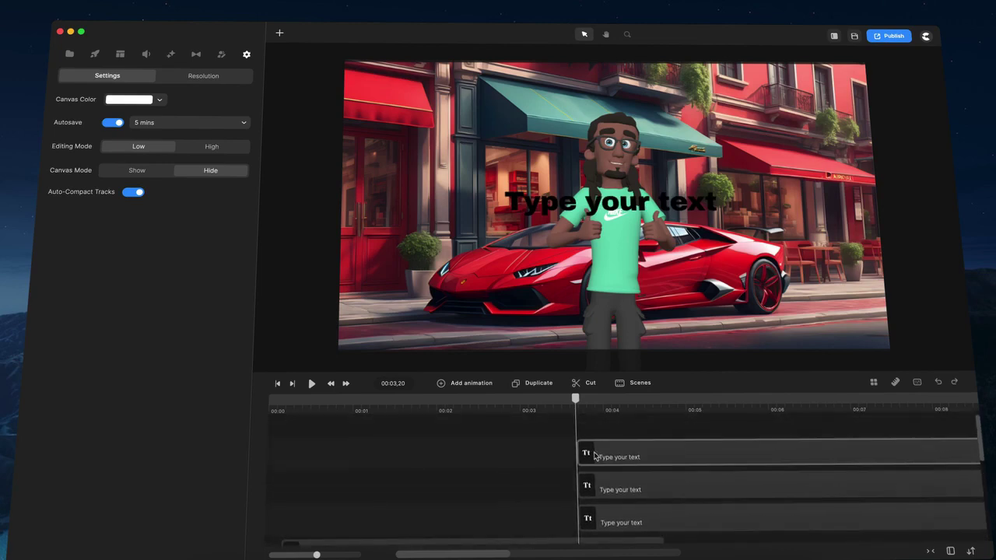
right_click(594, 455)
click(614, 442)
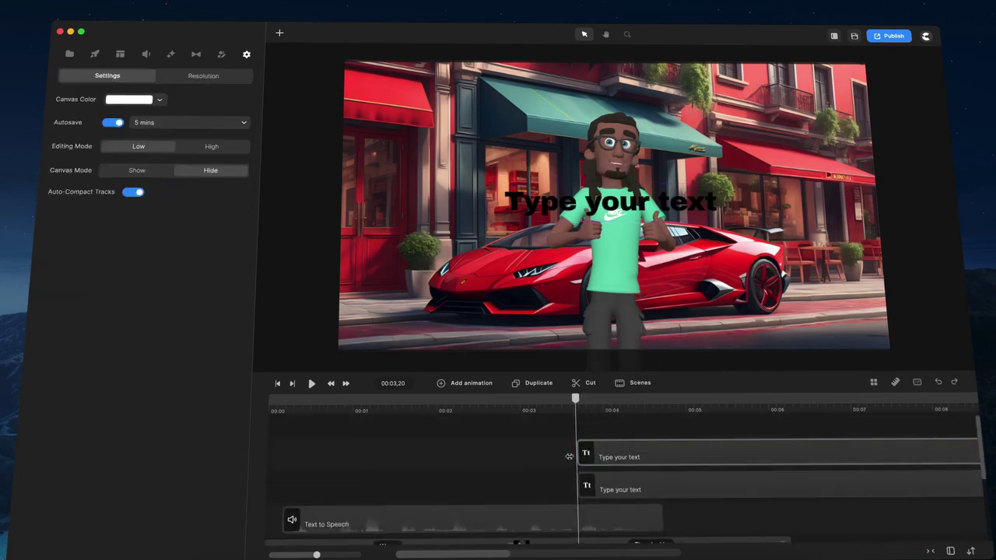
right_click(605, 459)
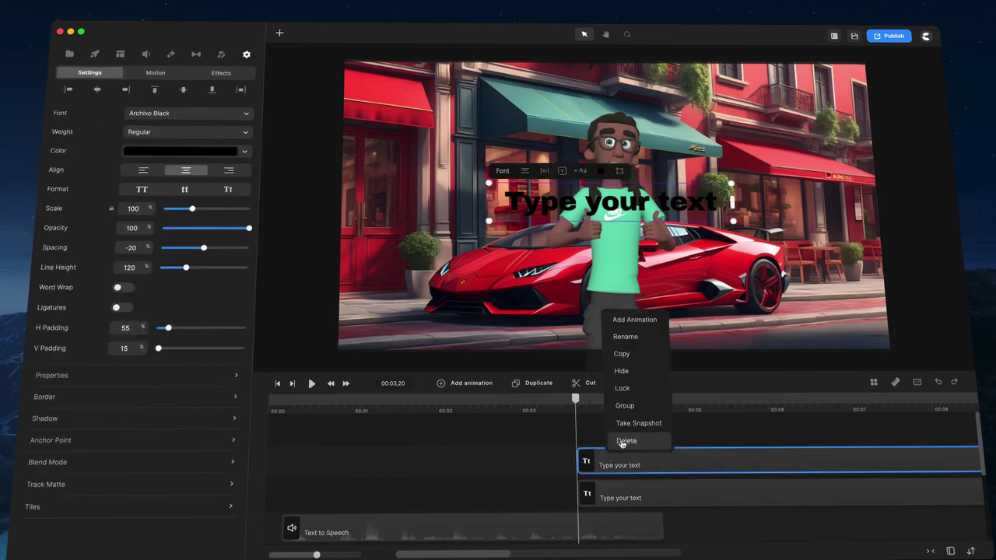
click(623, 441)
right_click(627, 454)
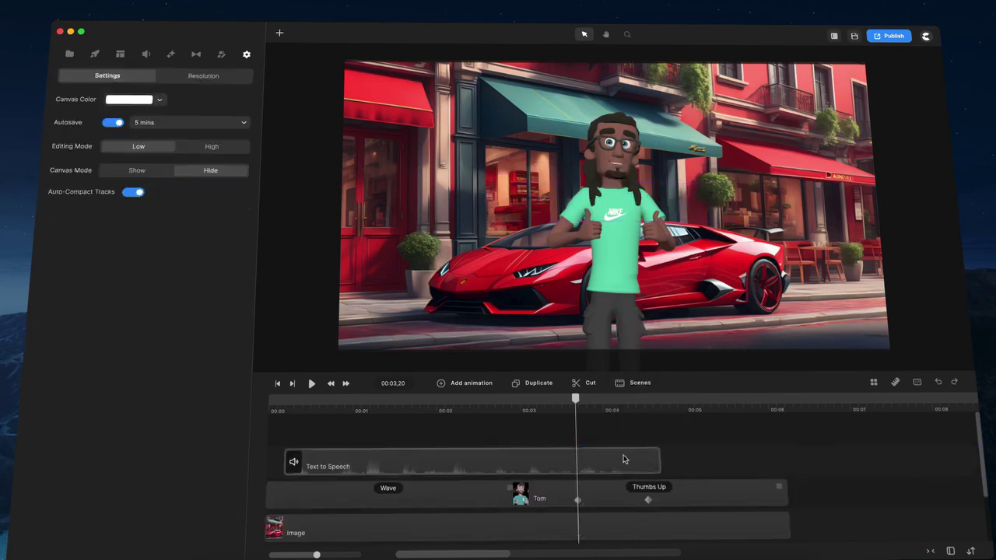
scroll(733, 459, down, 2)
scroll(734, 456, up, 2)
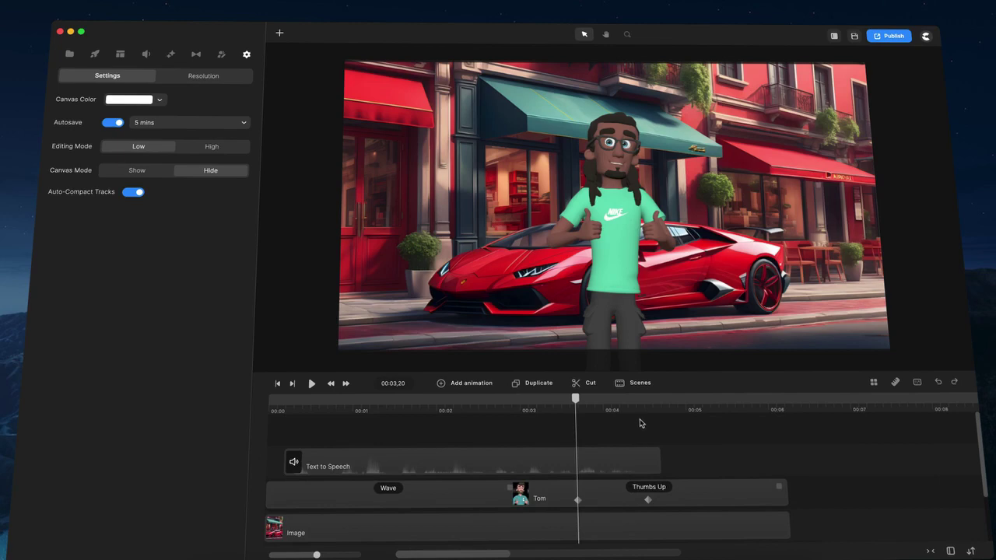
Add Promo 8 from the Amazing Social Media Pack to the project scenes
click(630, 387)
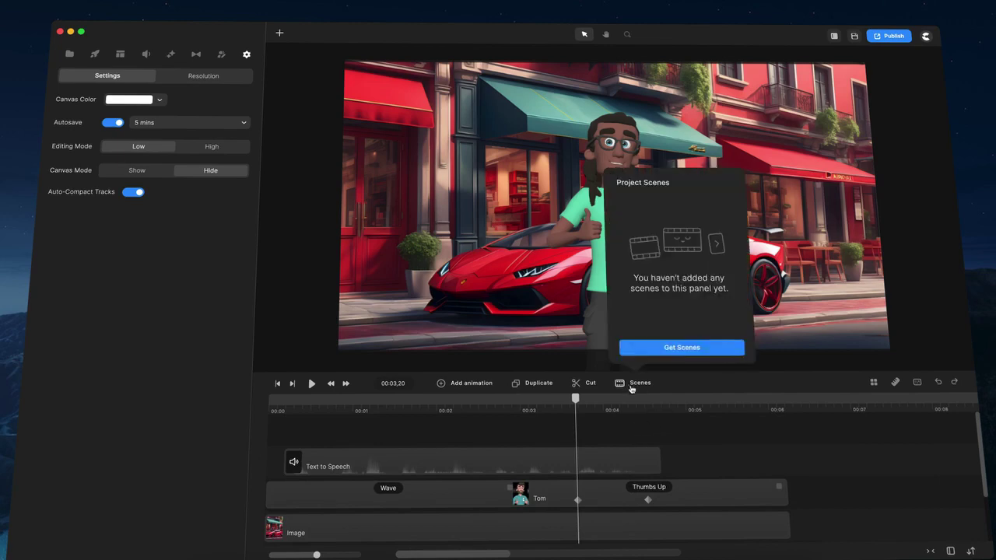
click(682, 348)
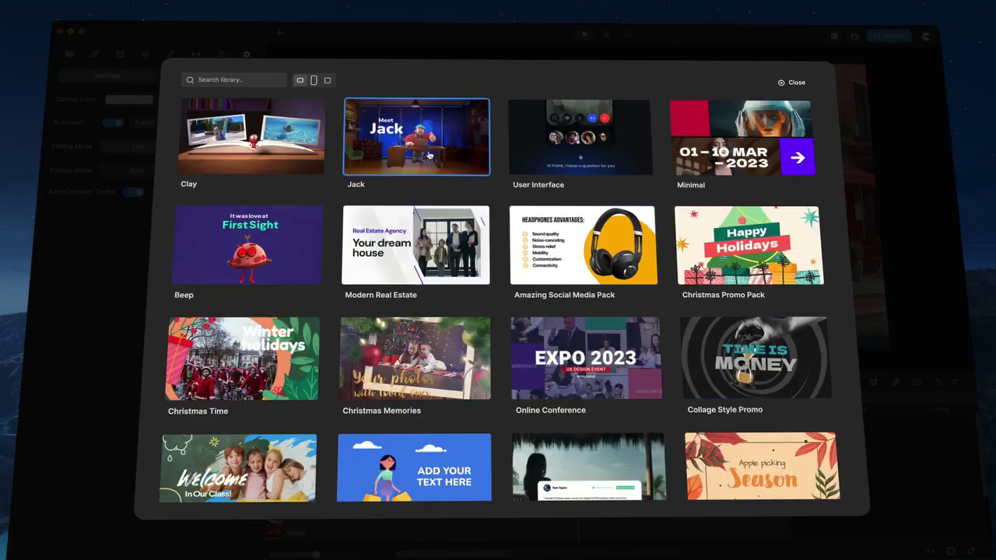
scroll(435, 202, down, 2)
scroll(560, 226, up, 2)
click(663, 243)
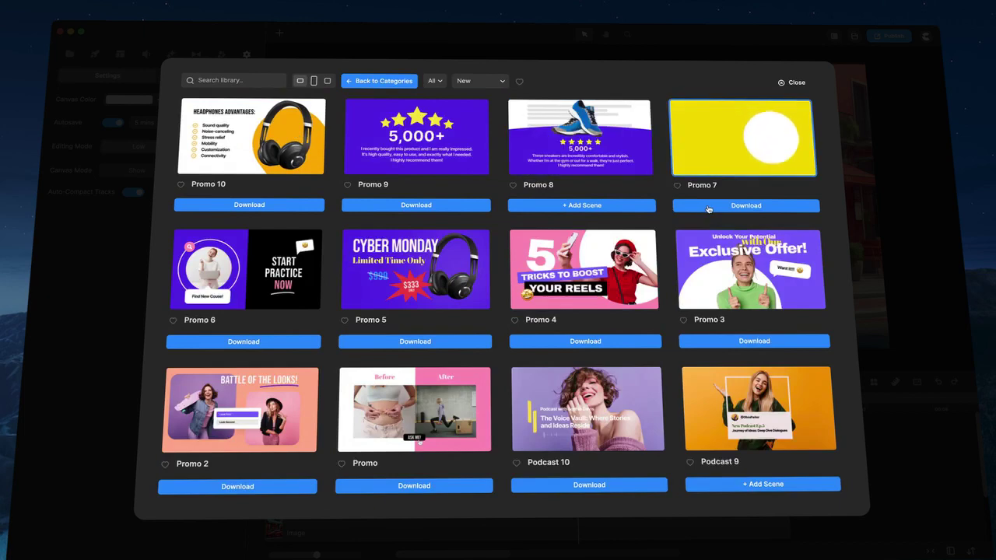
click(626, 205)
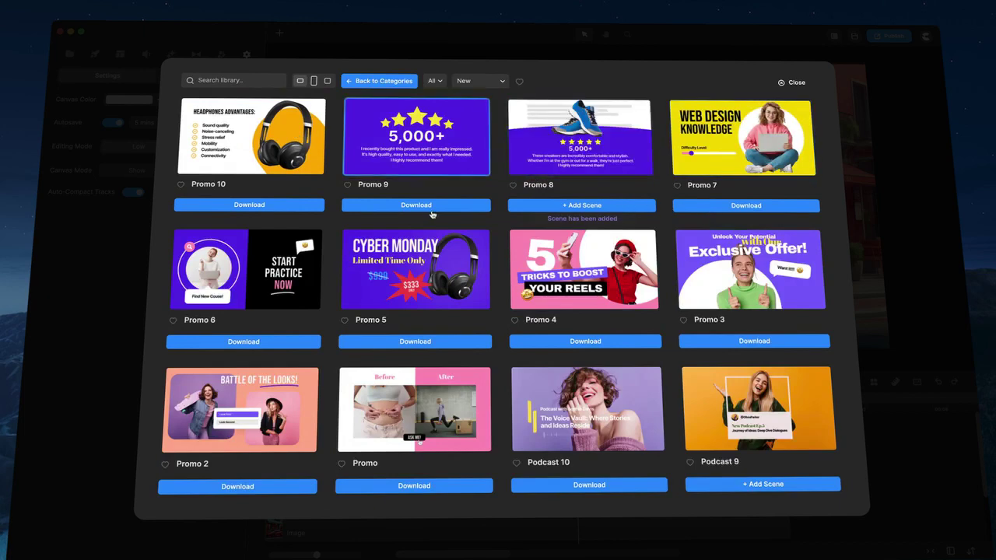
Download Promo 7 and add it to the project scenes, then close the library
scroll(420, 233, down, 2)
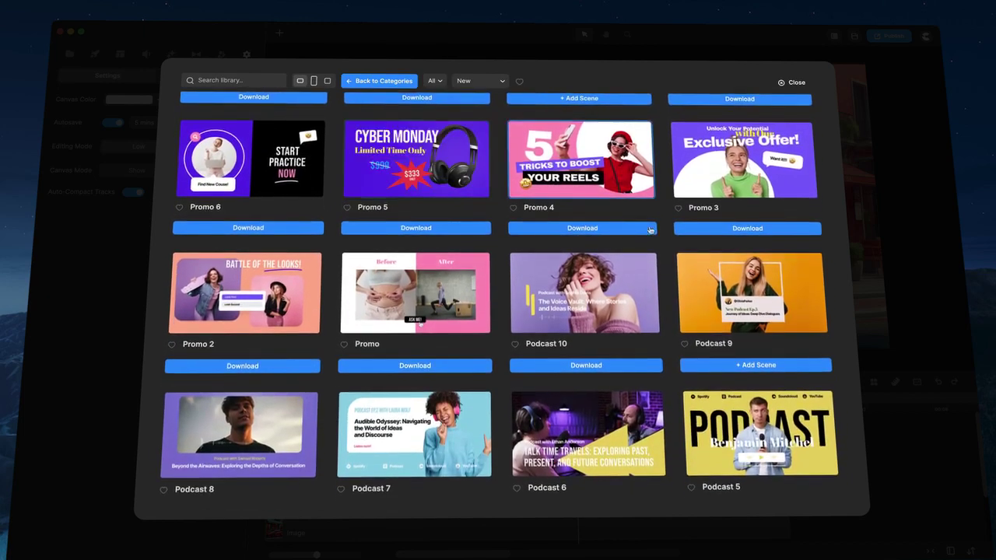
scroll(684, 226, up, 2)
click(760, 206)
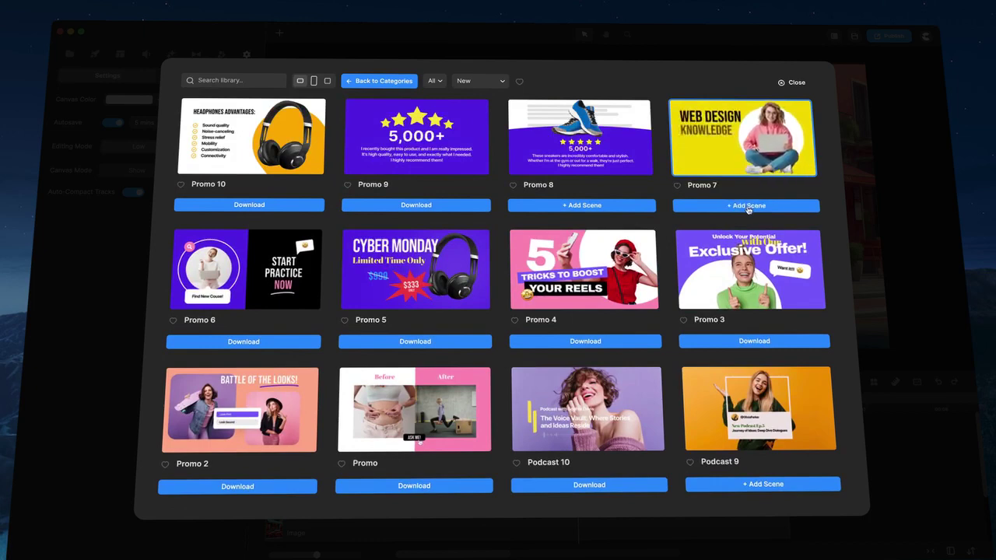
click(747, 206)
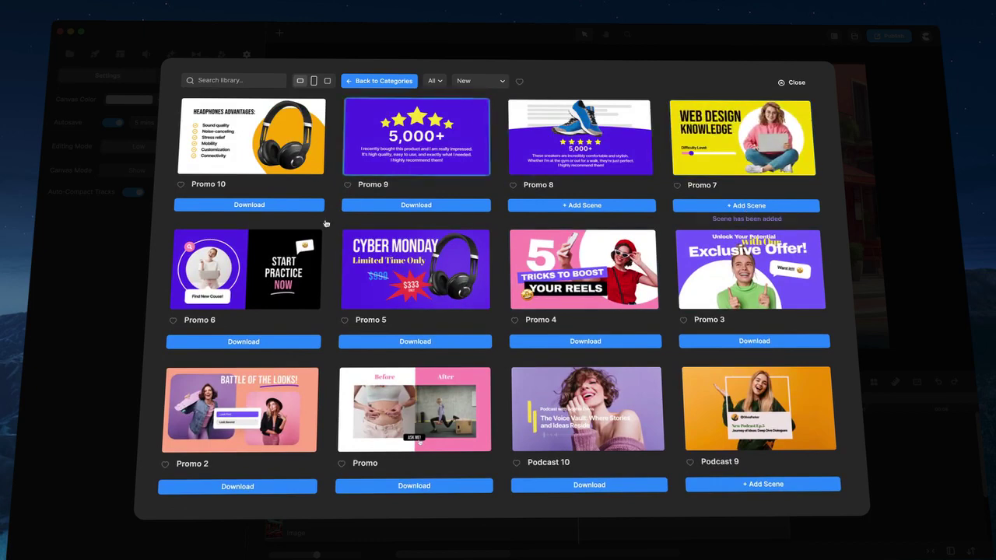
click(791, 83)
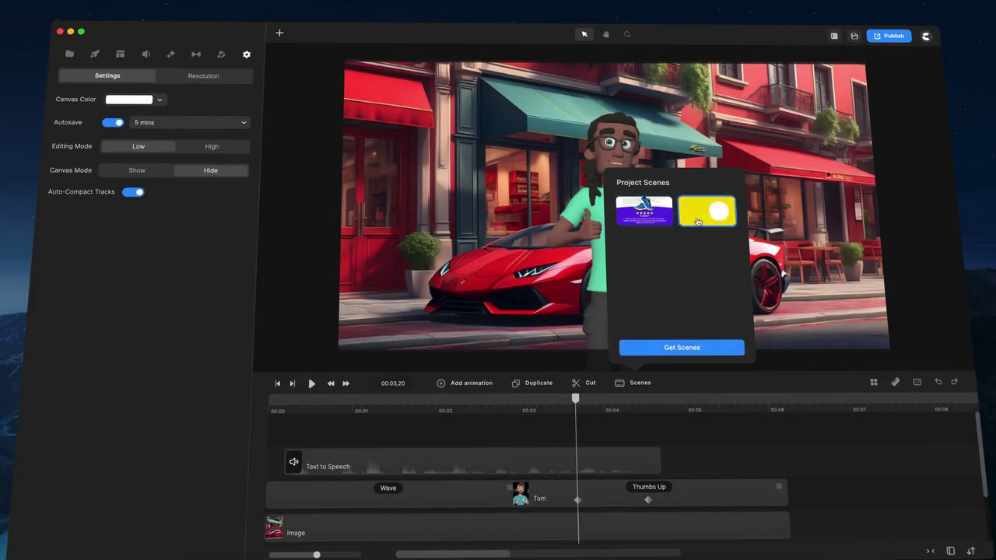
Place the Web Design Knowledge scene, then the sneaker review scene, after the Text to Speech clip
drag(706, 210, 691, 467)
scroll(660, 410, down, 3)
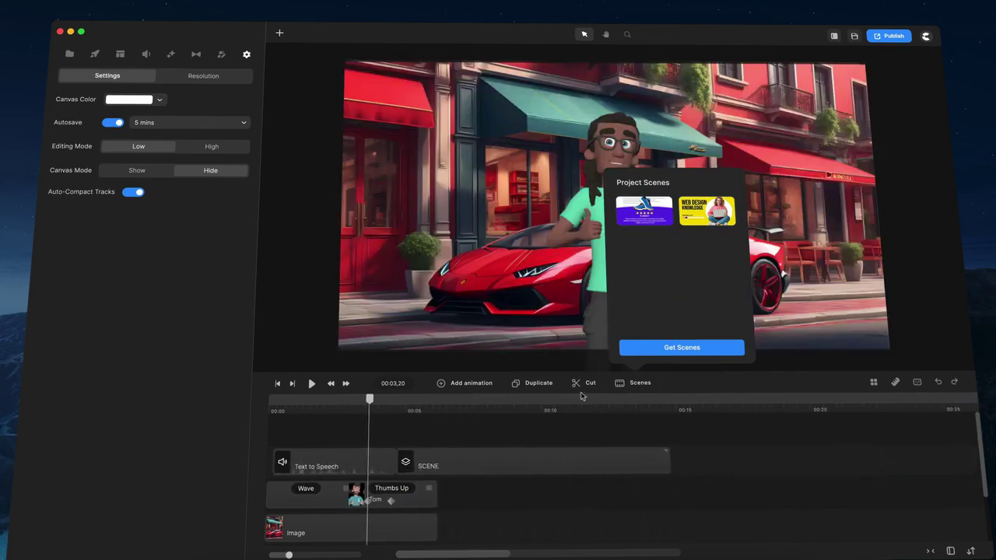
drag(644, 210, 697, 470)
drag(638, 227, 702, 464)
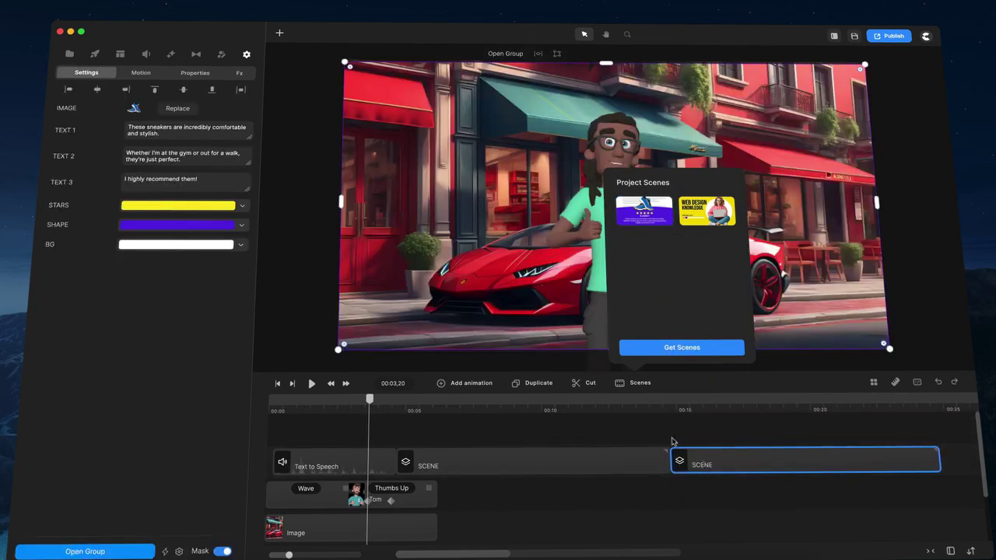
Scrub the playhead through the scenes around 00:14, 00:16 and 00:08 to preview them
click(573, 429)
click(657, 428)
drag(664, 426, 772, 398)
drag(746, 440, 306, 439)
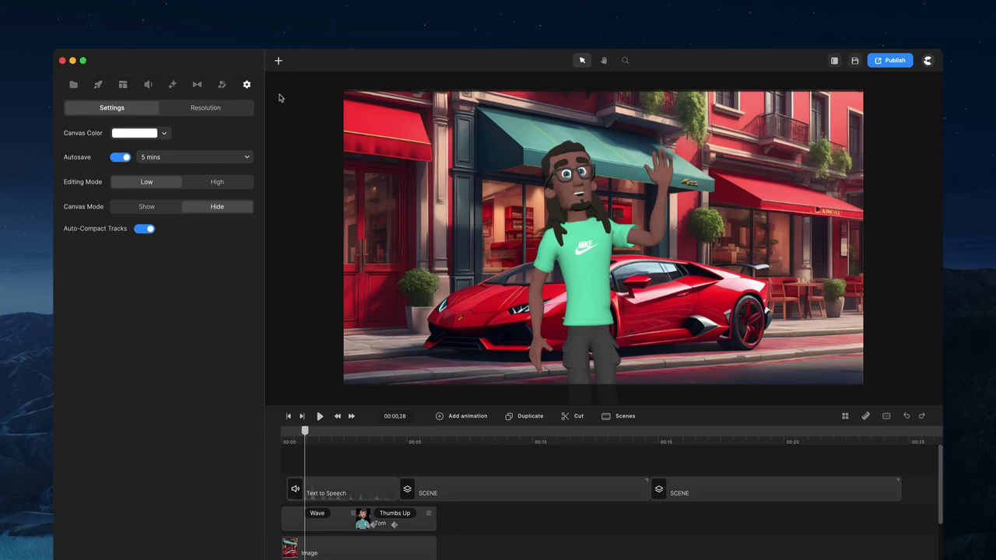
Add and delete a trial Text element, then select Tom and open the 3D Creator library
click(278, 62)
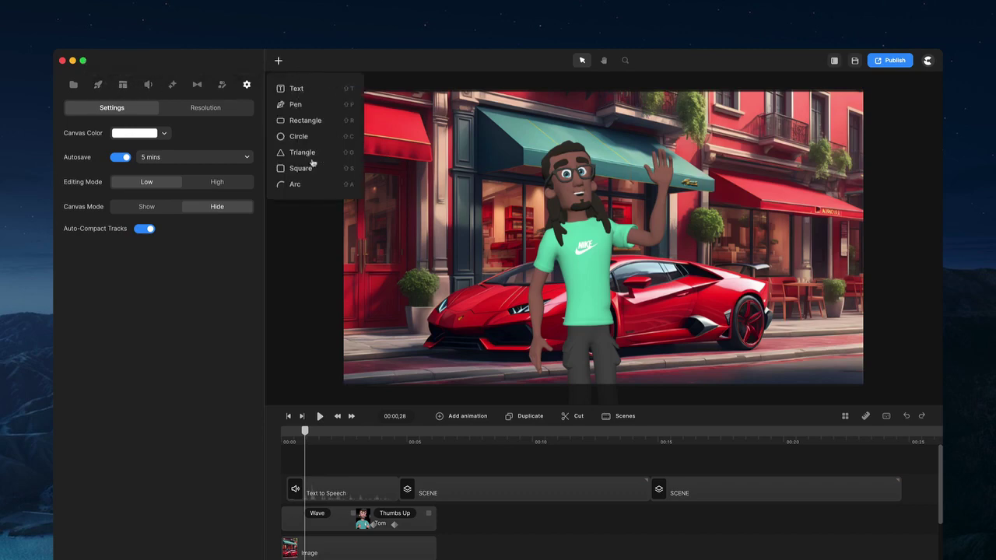
drag(295, 92, 470, 529)
click(550, 226)
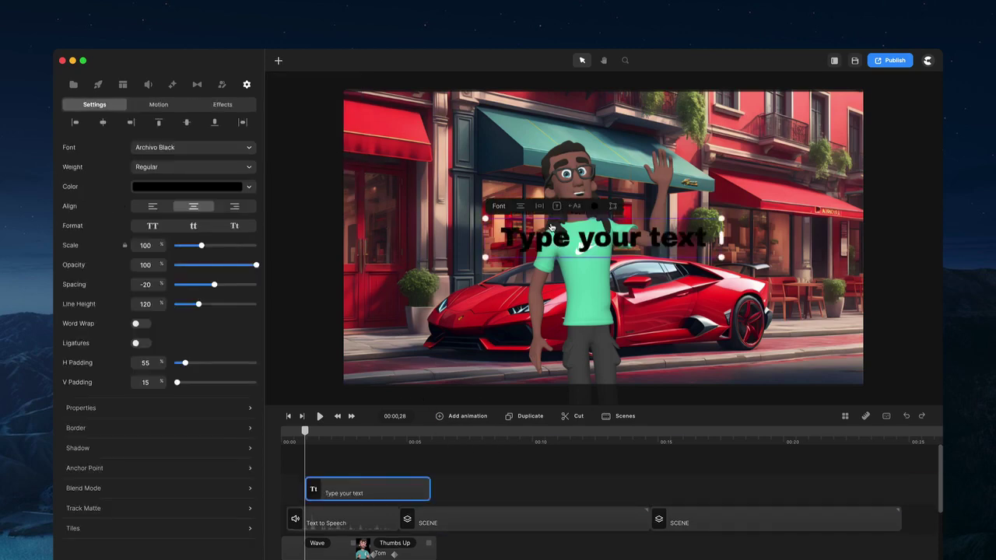
key(BackSpace)
click(578, 247)
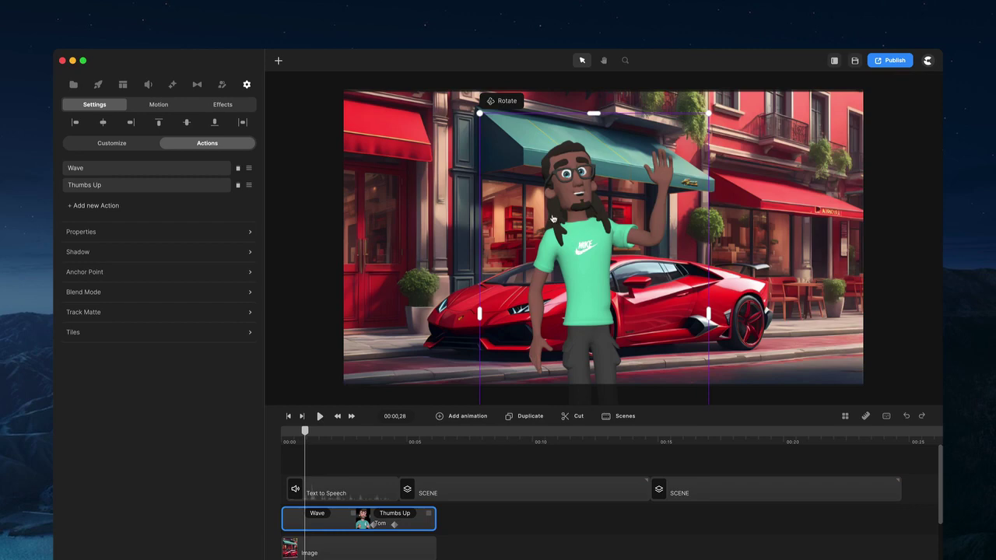
click(222, 84)
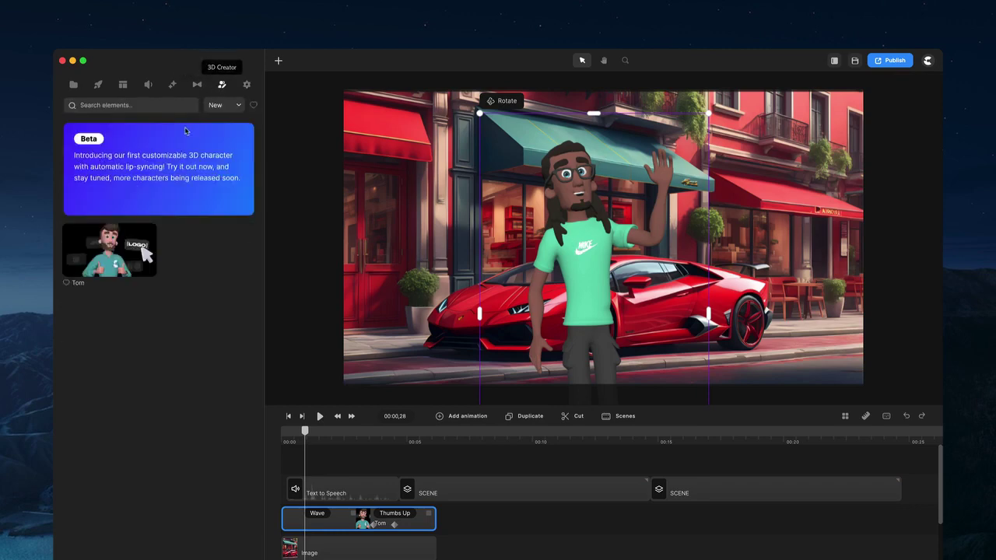